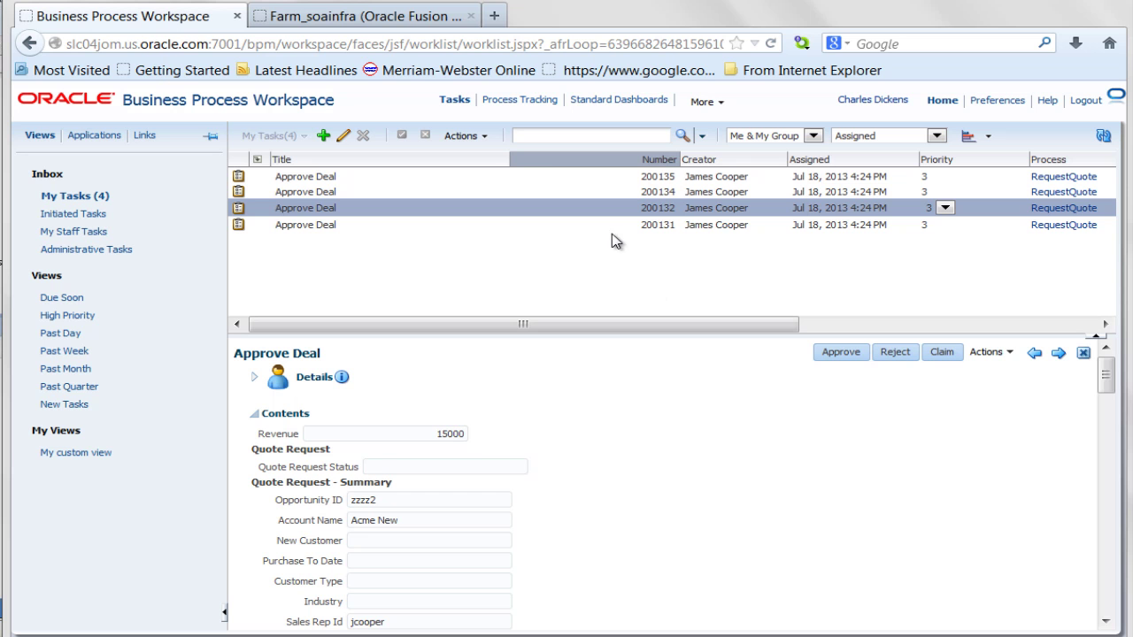
- Move through the slides to JDeveloper's RequestQuote BPMN diagram showing the Approve Deal task
mouse_move(562, 160)
mouse_move(767, 164)
mouse_move(815, 162)
mouse_move(967, 166)
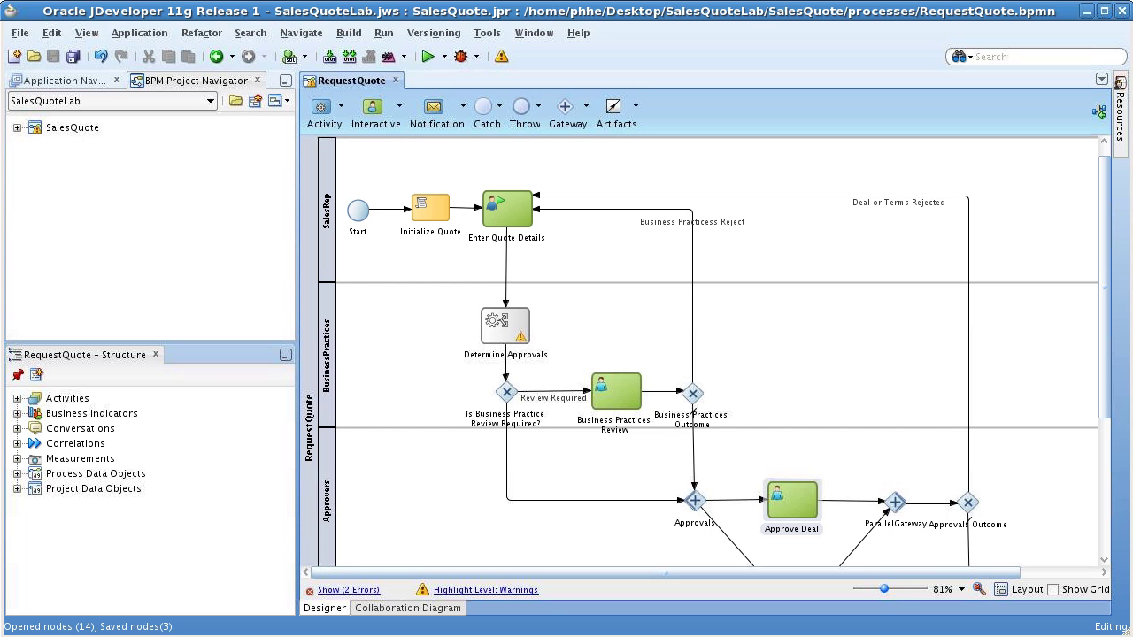
- Open the Approve Deal human task and show its Data parameters
right_click(779, 505)
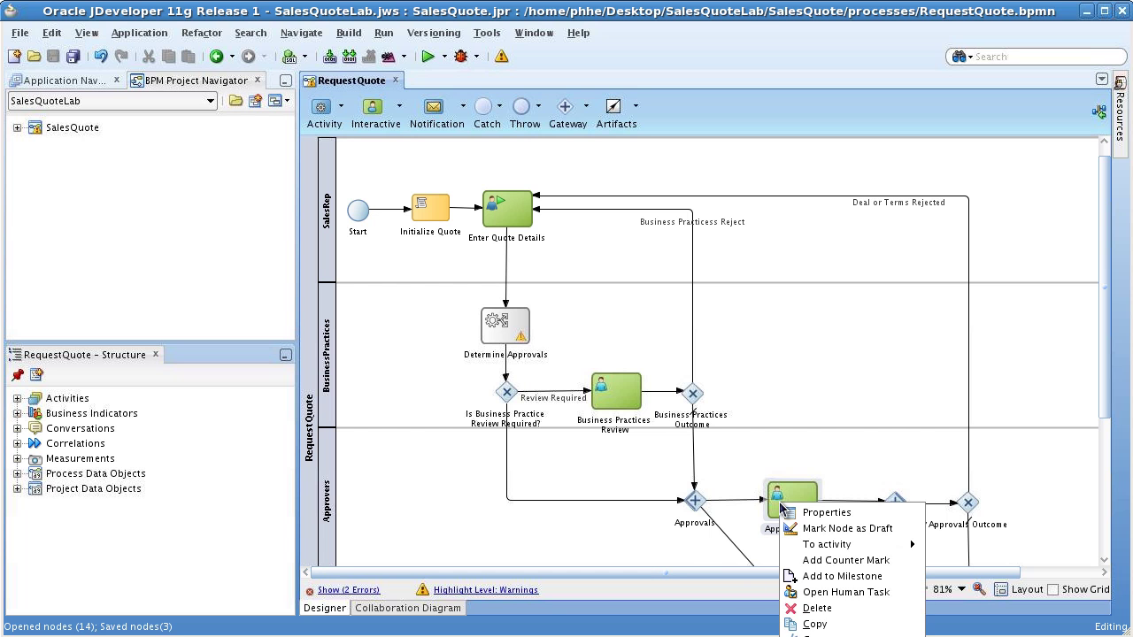
click(819, 592)
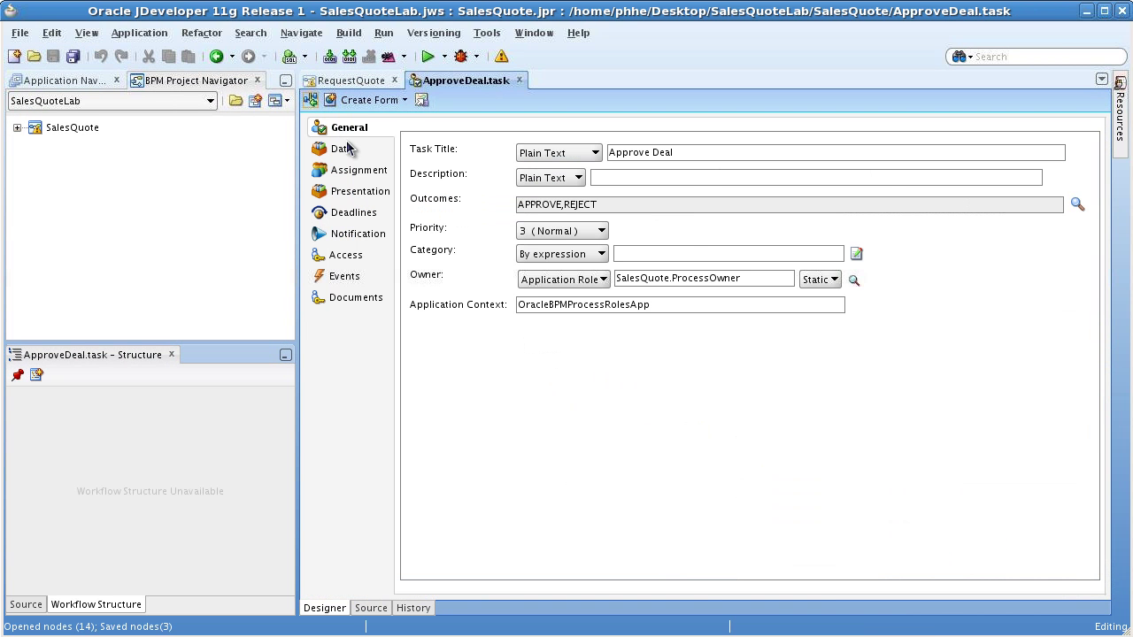
click(347, 154)
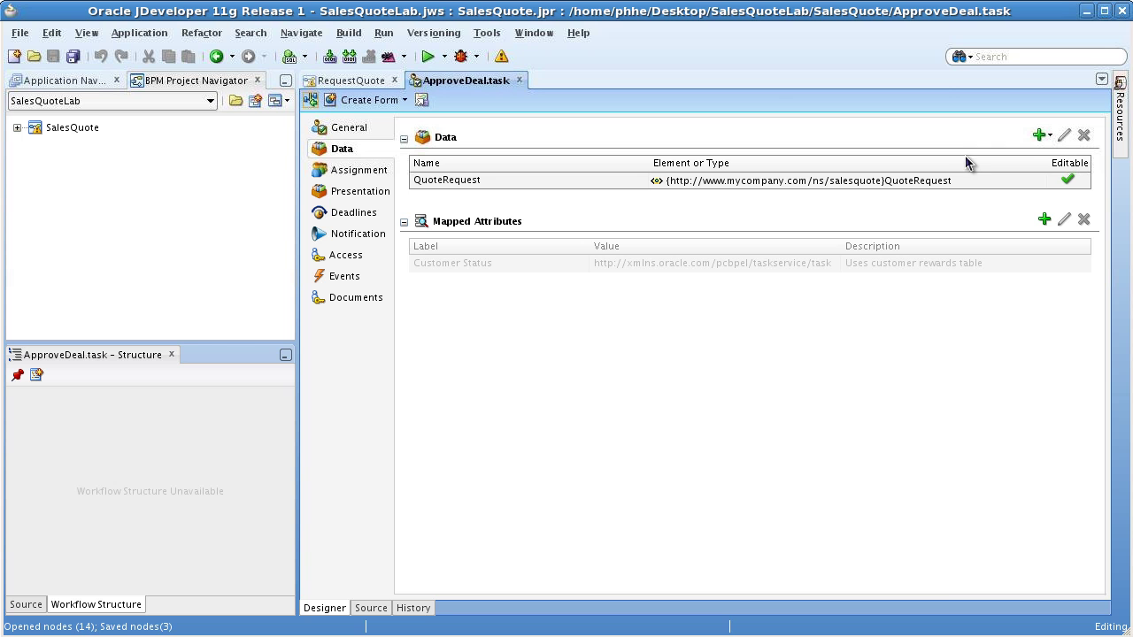
- Add a task parameter of XML Schema type double named 'revenue'
click(1049, 137)
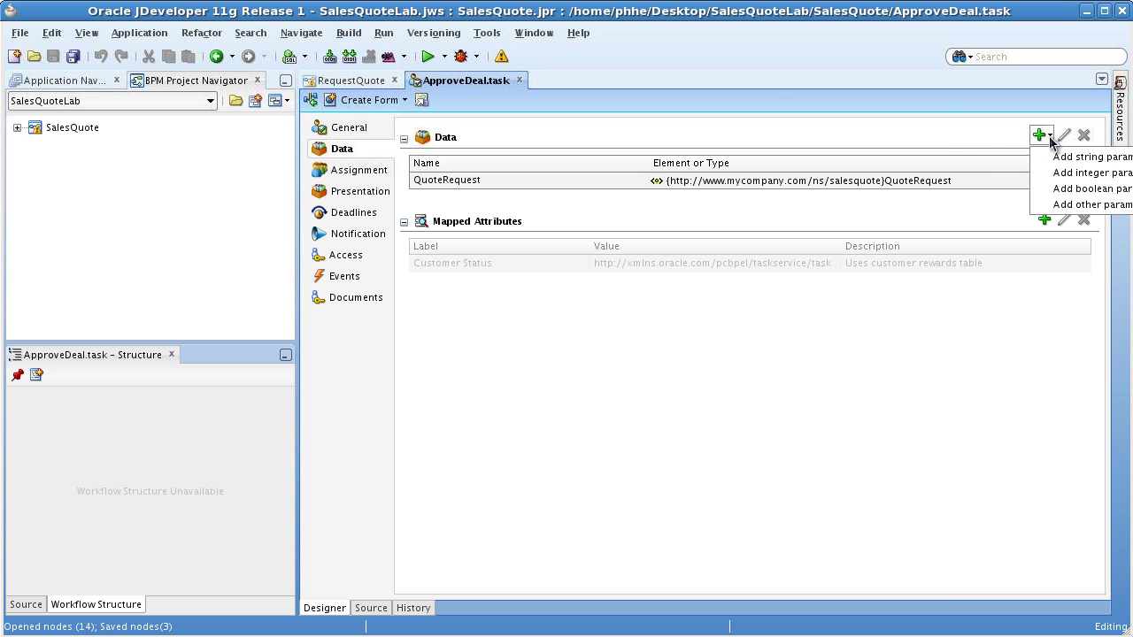
click(1066, 205)
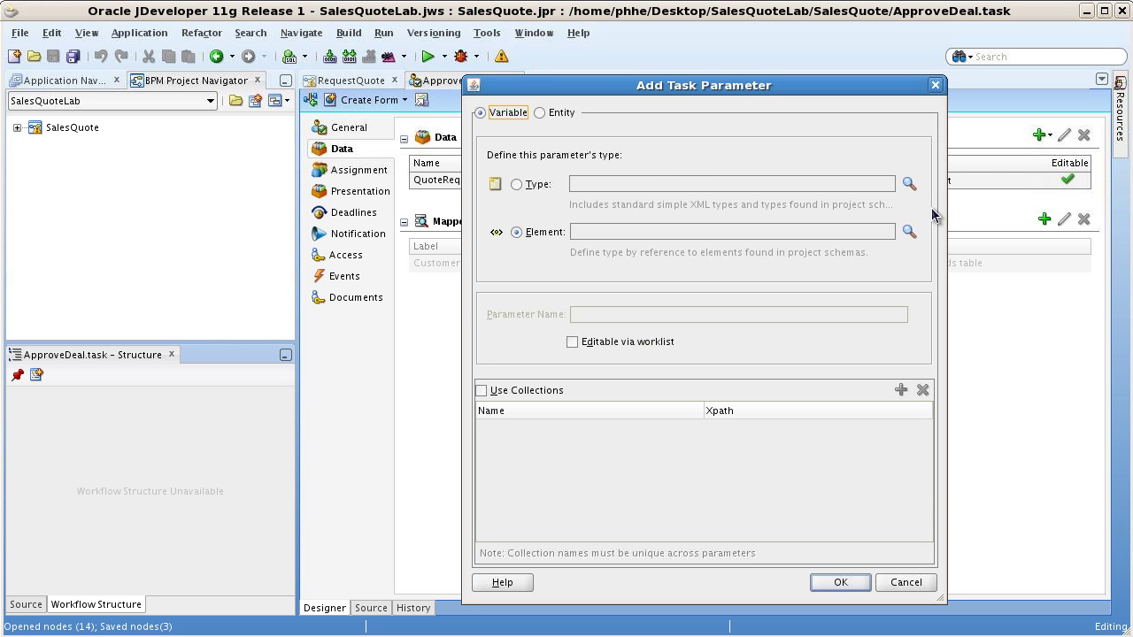
click(538, 185)
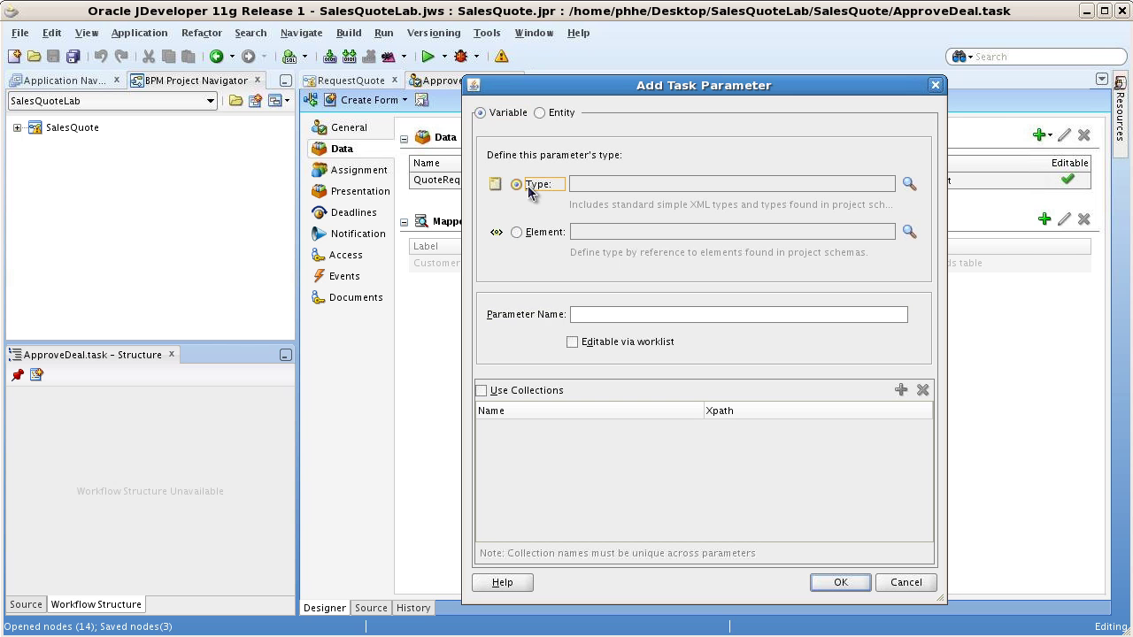
click(908, 183)
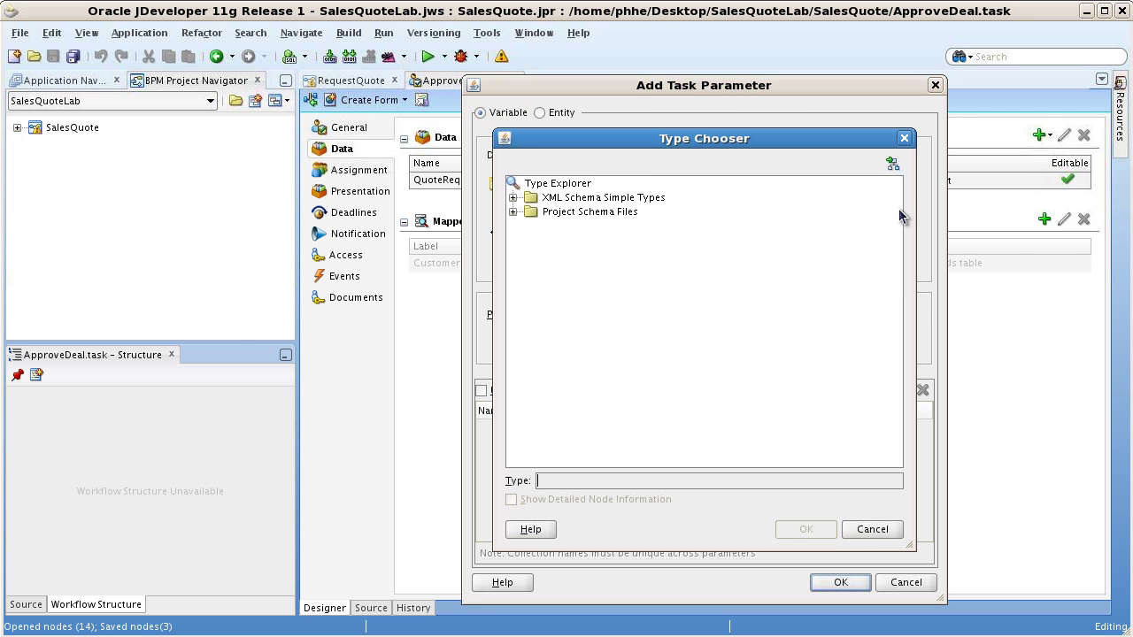
click(512, 197)
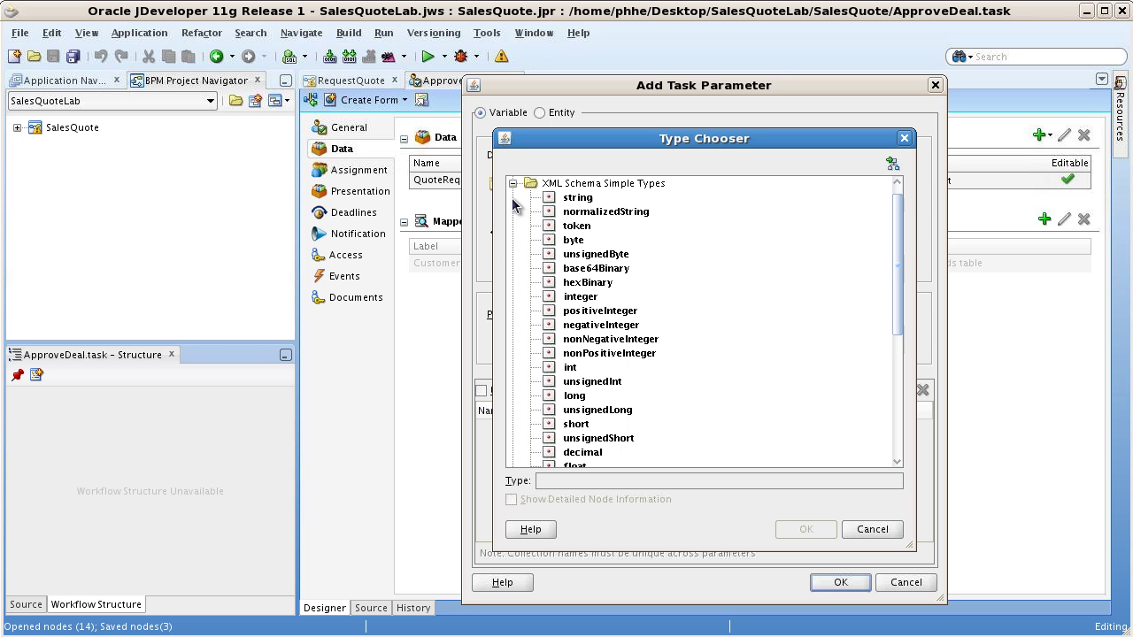
drag(898, 280, 819, 329)
click(580, 403)
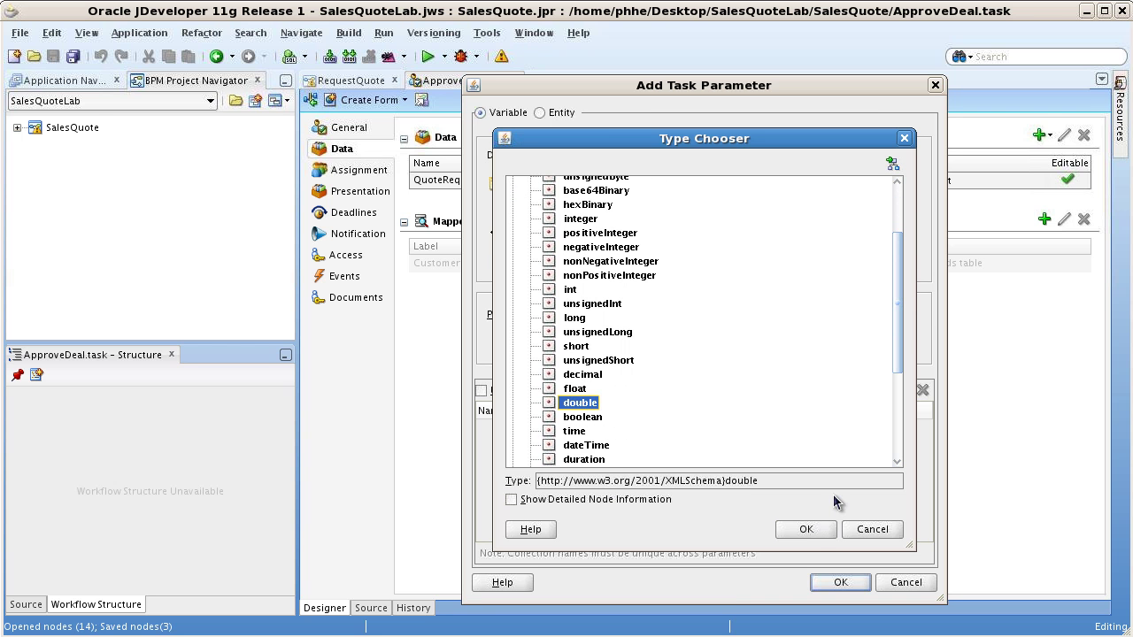
click(805, 530)
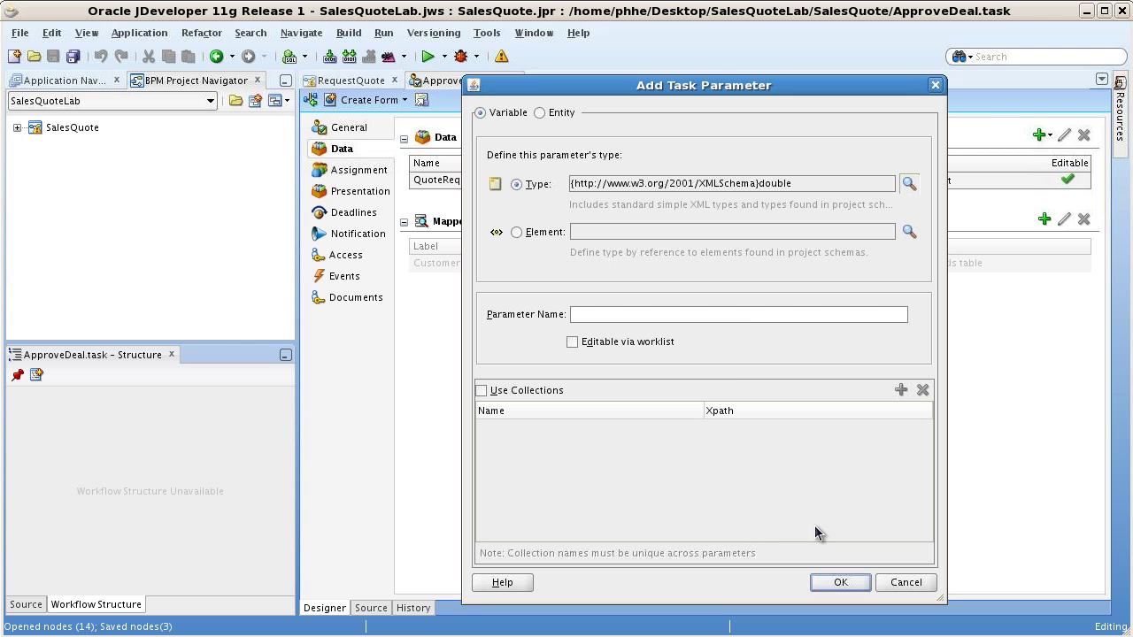
click(738, 315)
text(revenue)
- Create the revenue parameter, save all, and return to the RequestQuote diagram
click(841, 584)
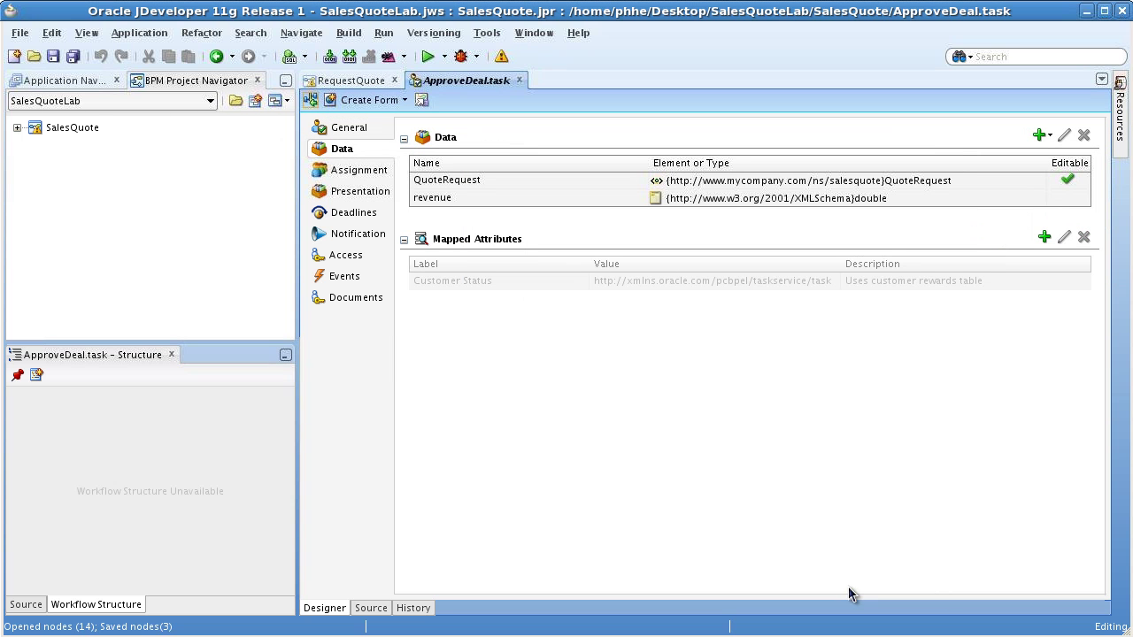
click(72, 56)
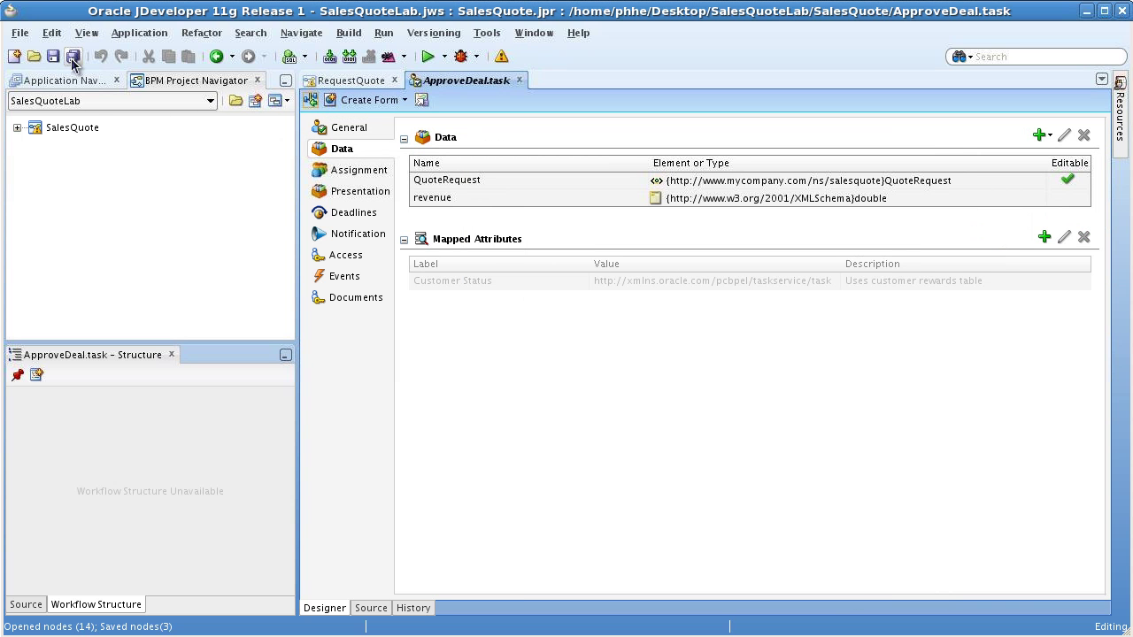
click(342, 81)
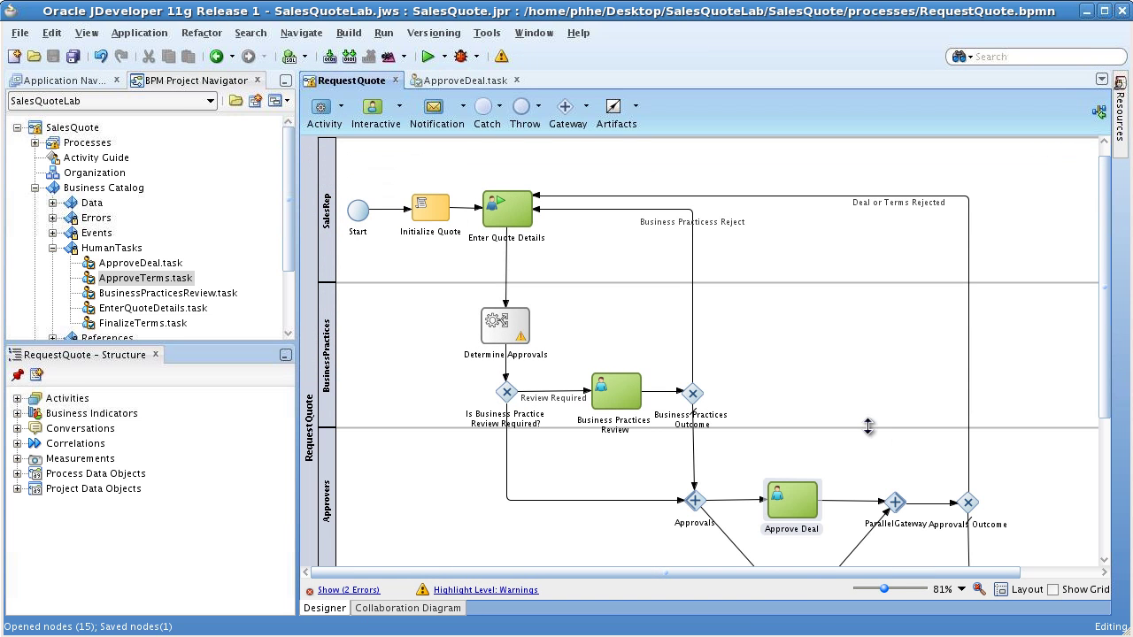
- Map the quote's totalNetRevenue onto Approve Deal's revenue argument in its data associations
right_click(795, 499)
click(810, 508)
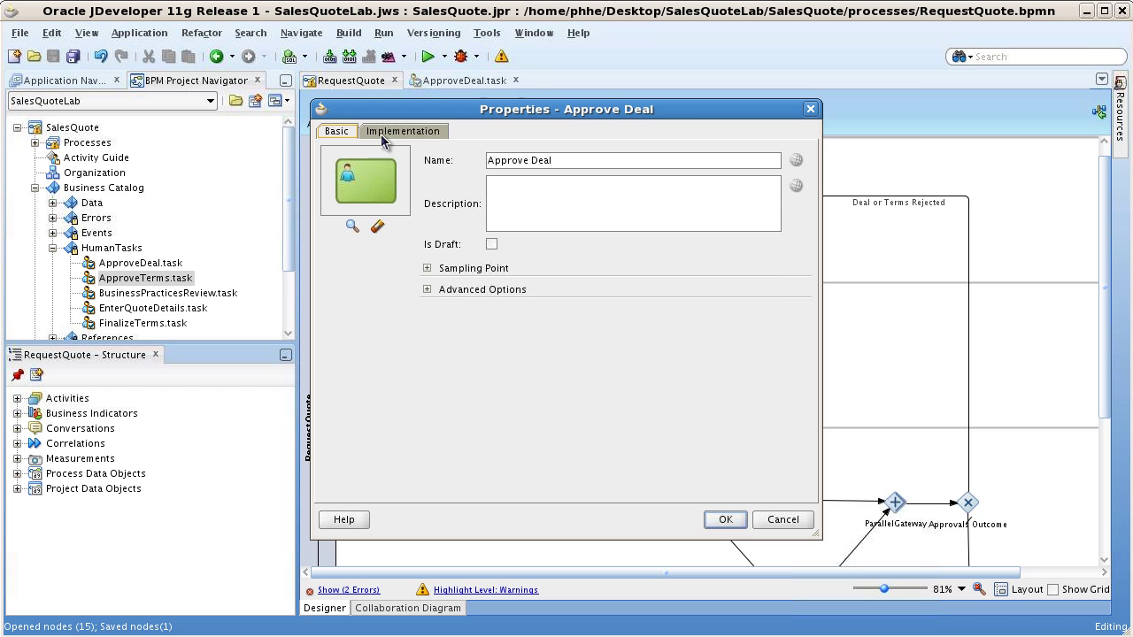
click(384, 133)
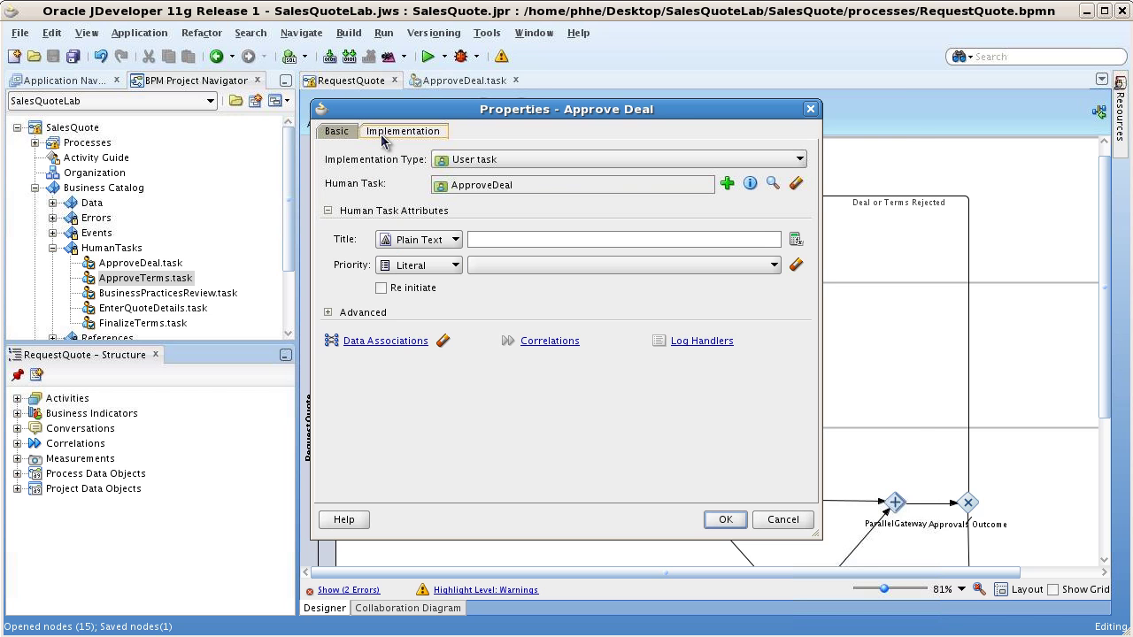
click(425, 342)
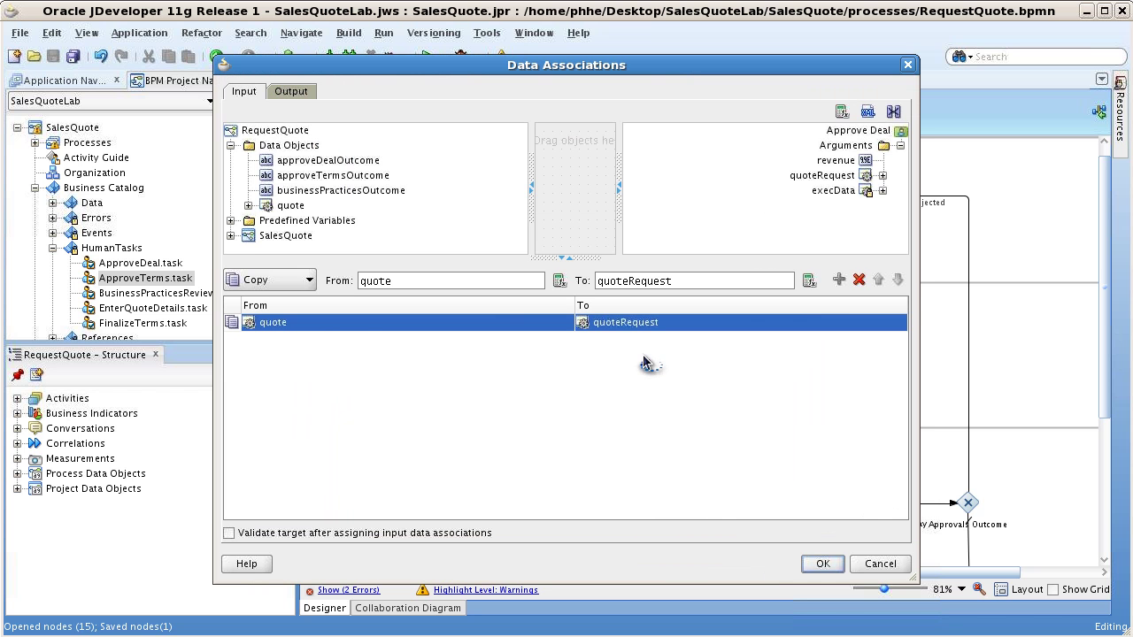
click(249, 205)
scroll(372, 212, down, 3)
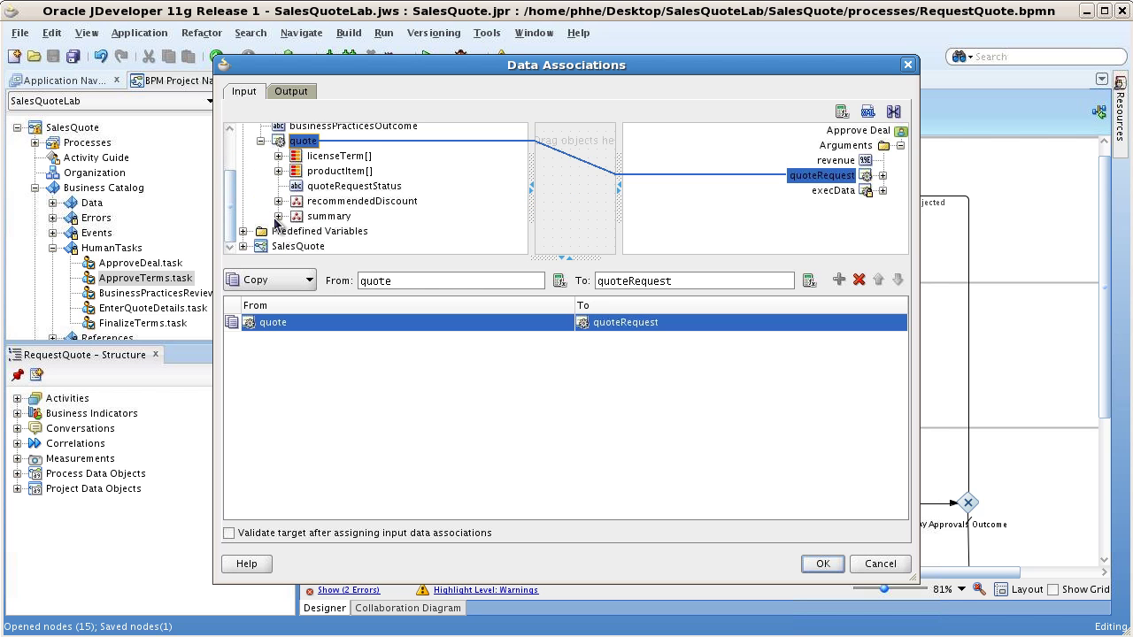
scroll(434, 211, down, 5)
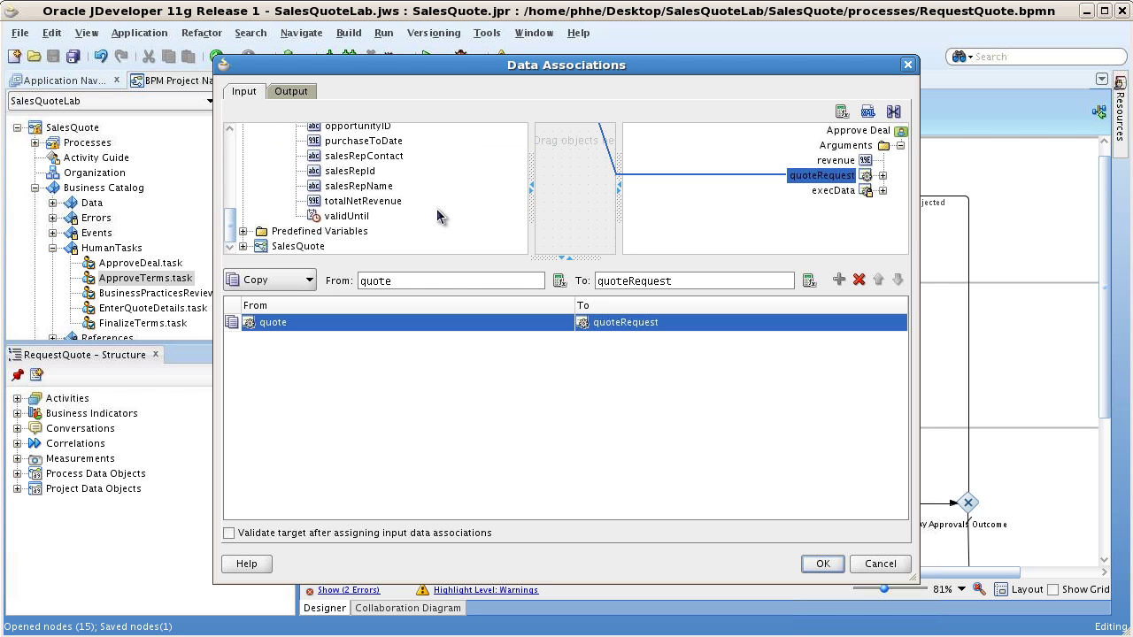
drag(370, 201, 835, 161)
click(825, 566)
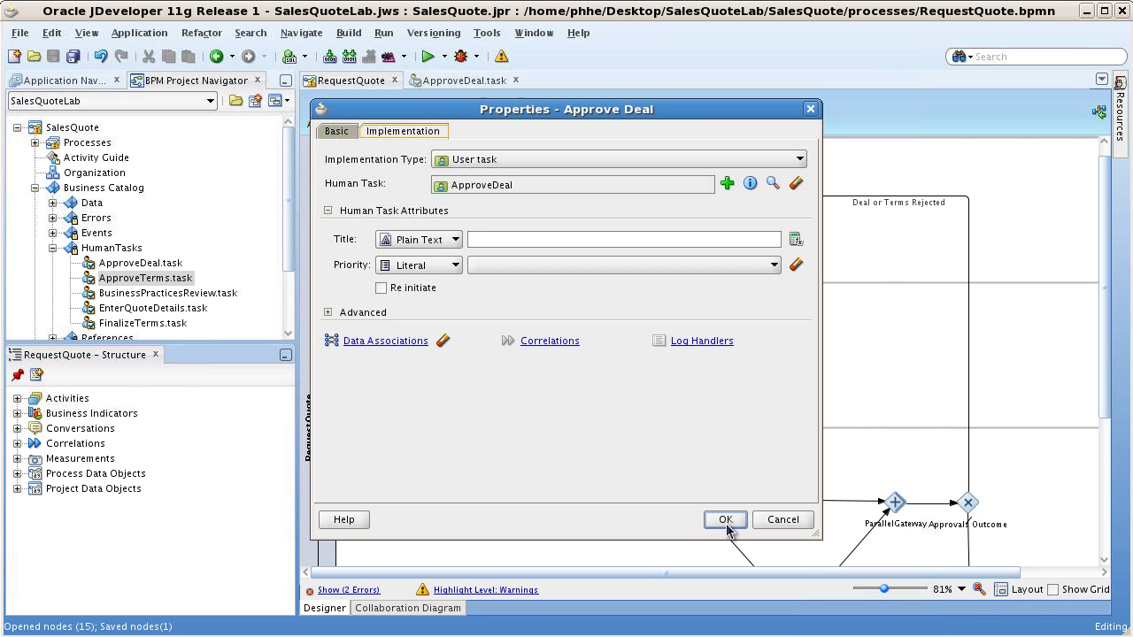
click(727, 527)
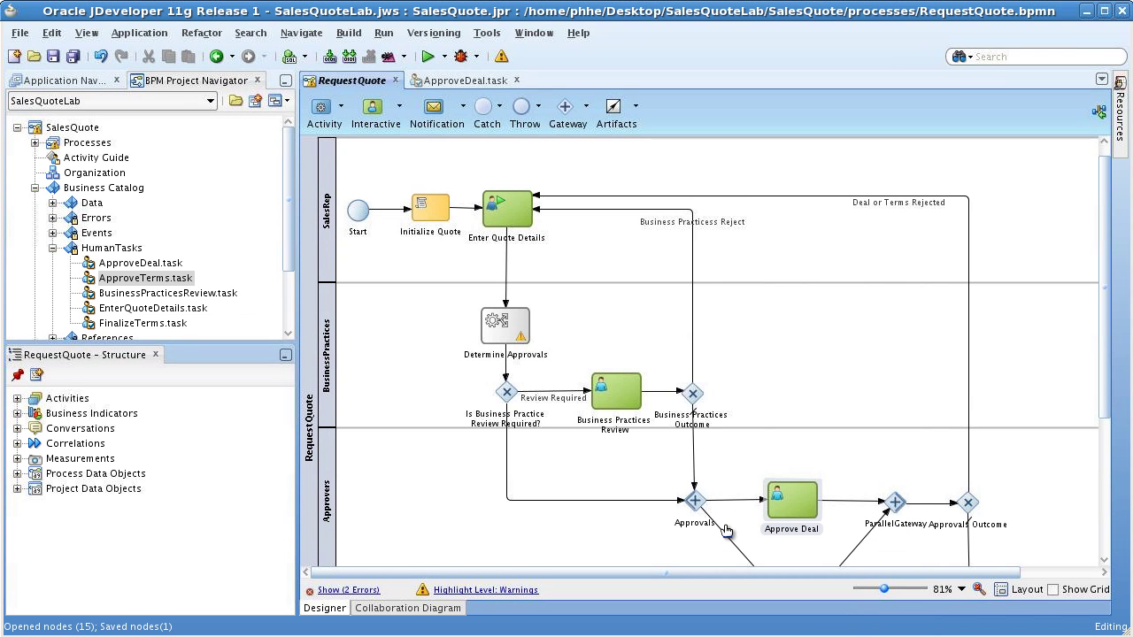
- Save all and bring up the SalesQuote project's Deploy to BPMServer option
click(73, 58)
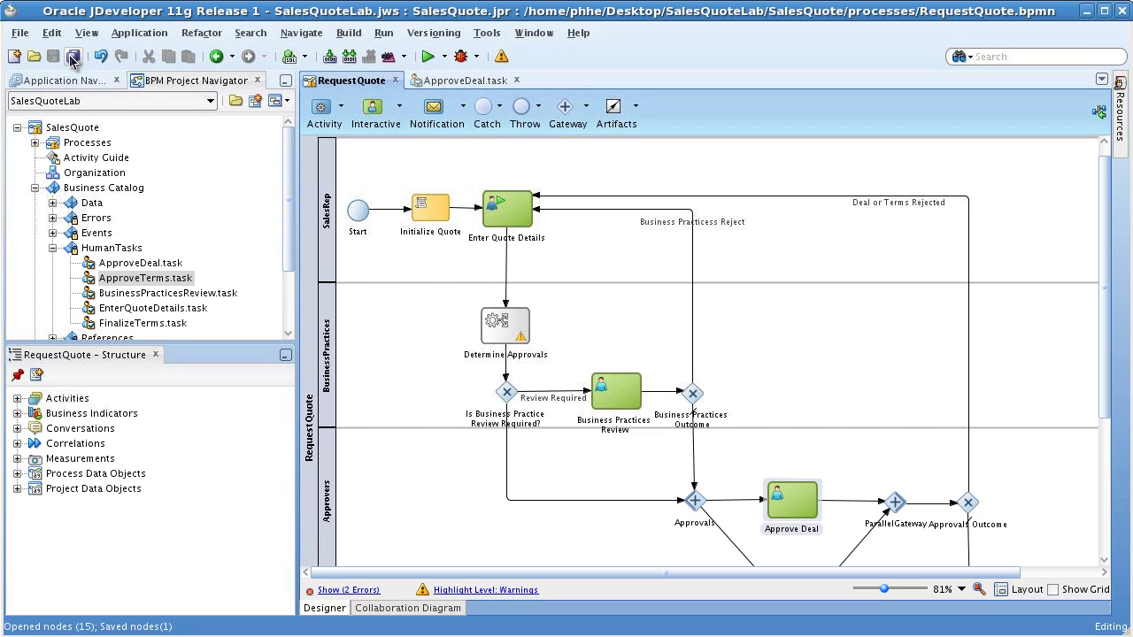
click(71, 81)
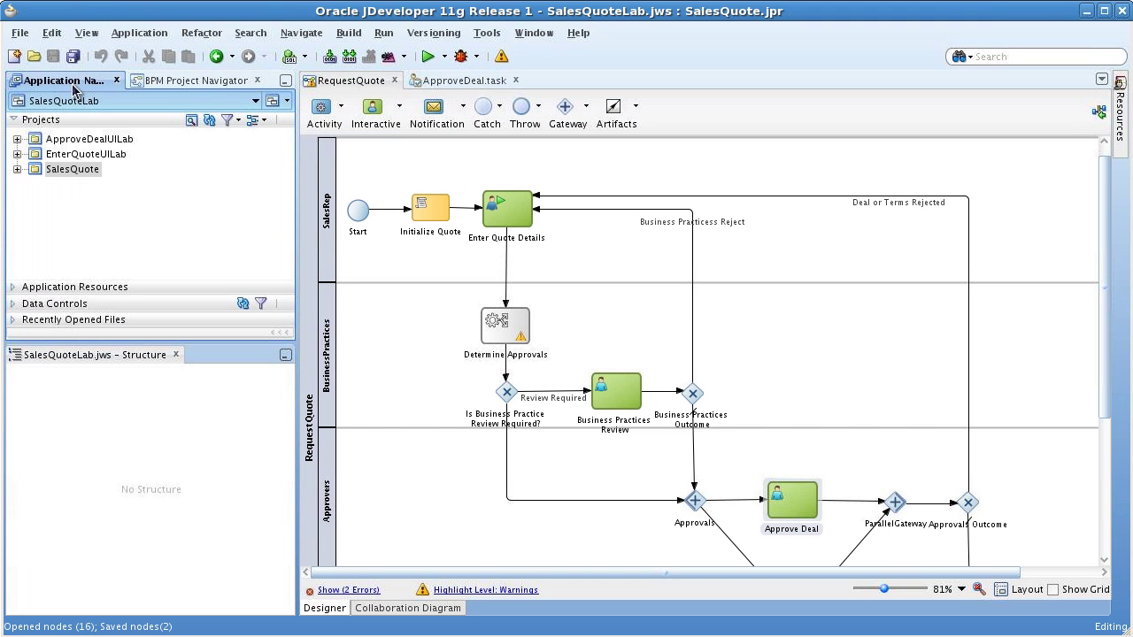
right_click(69, 171)
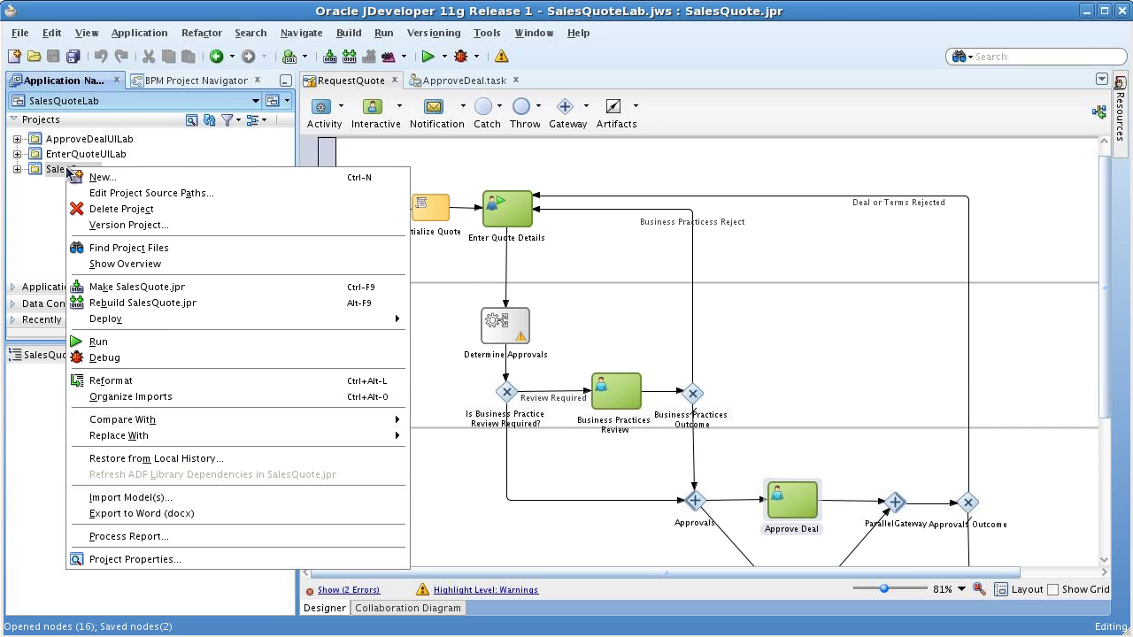
mouse_move(401, 325)
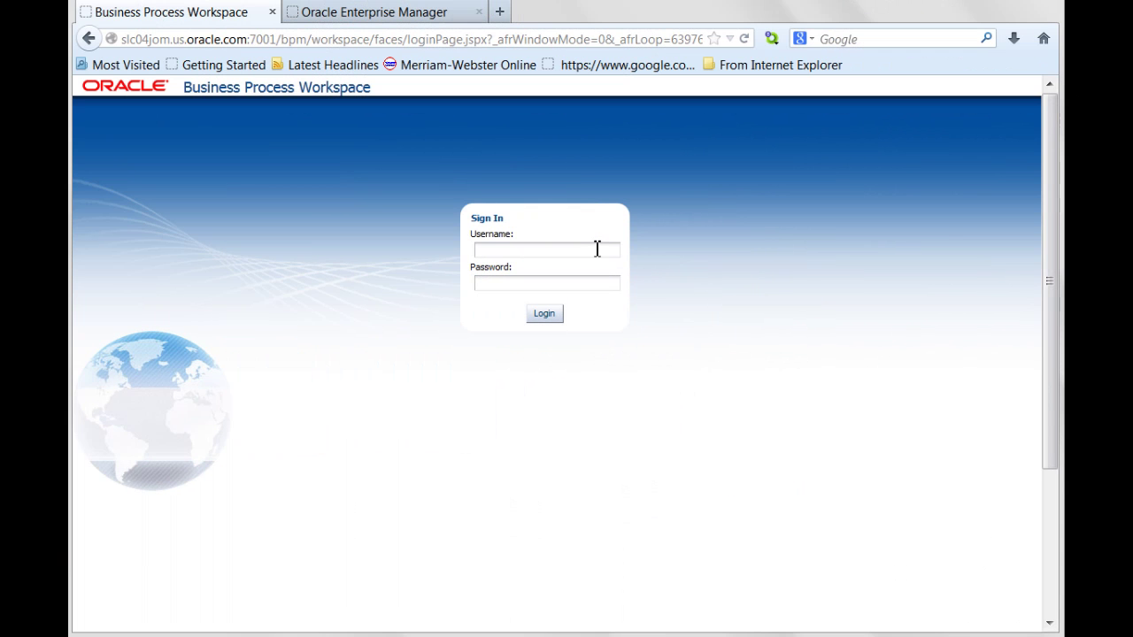
- Sign in with the administrator's credentials and go to Administration > Public Flex Fields
click(598, 248)
text(weblogic)
key(Tab)
text(welcome)
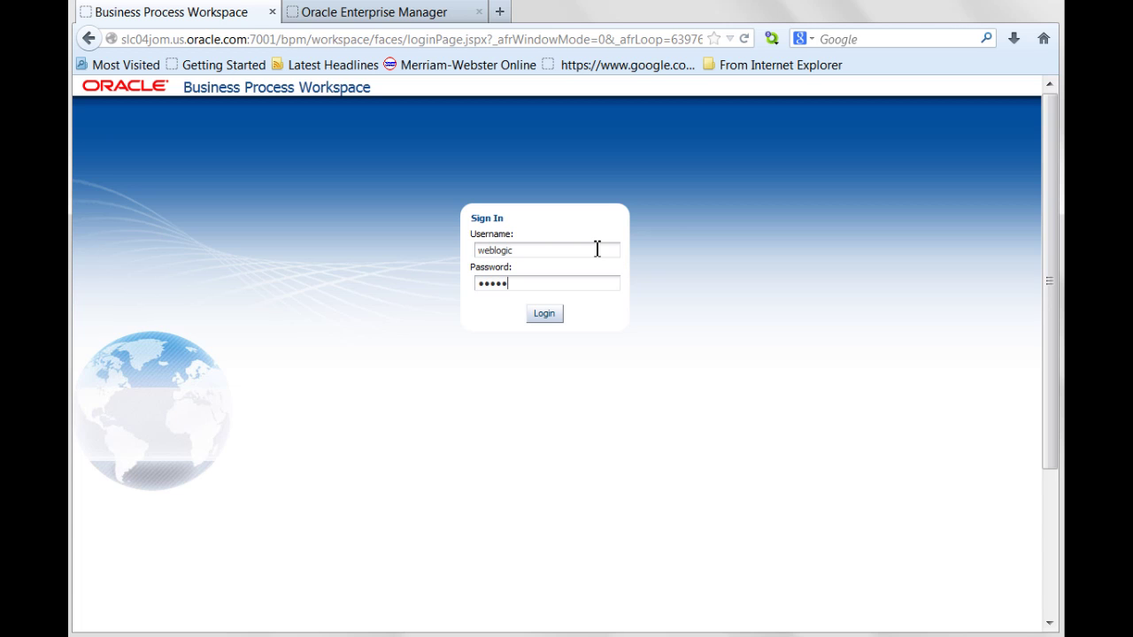
text(12)
key(Return)
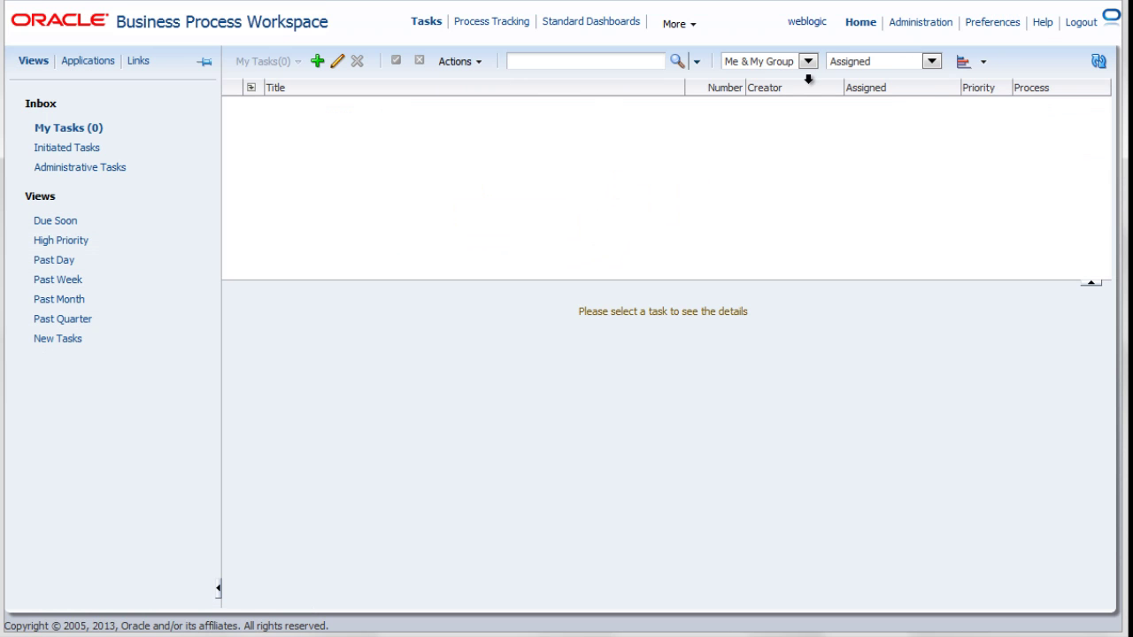
click(921, 22)
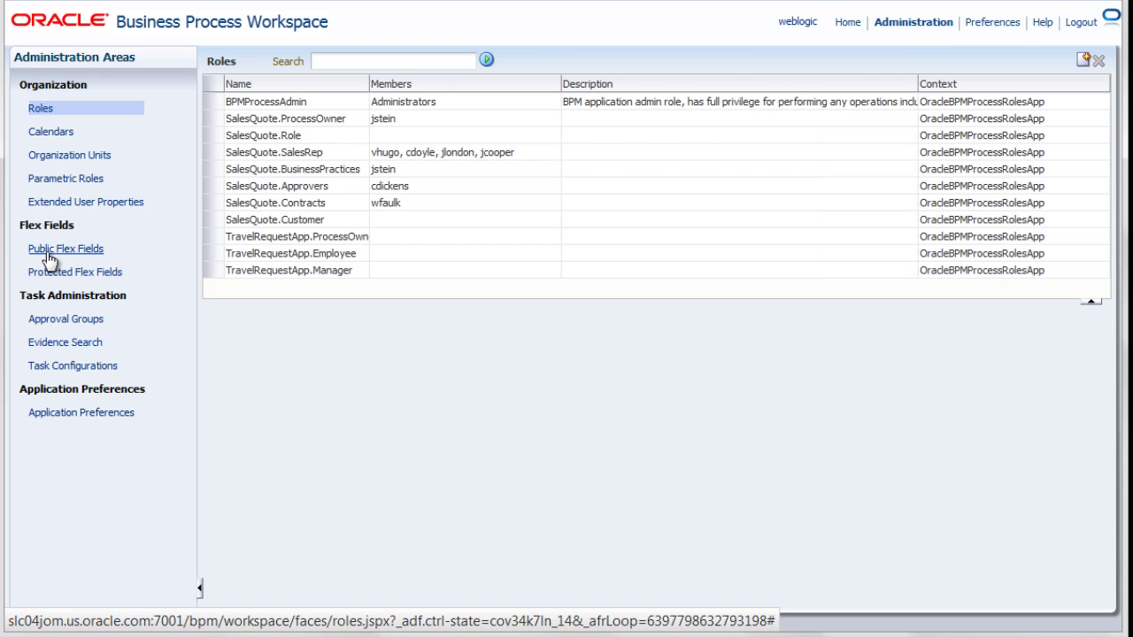
click(49, 255)
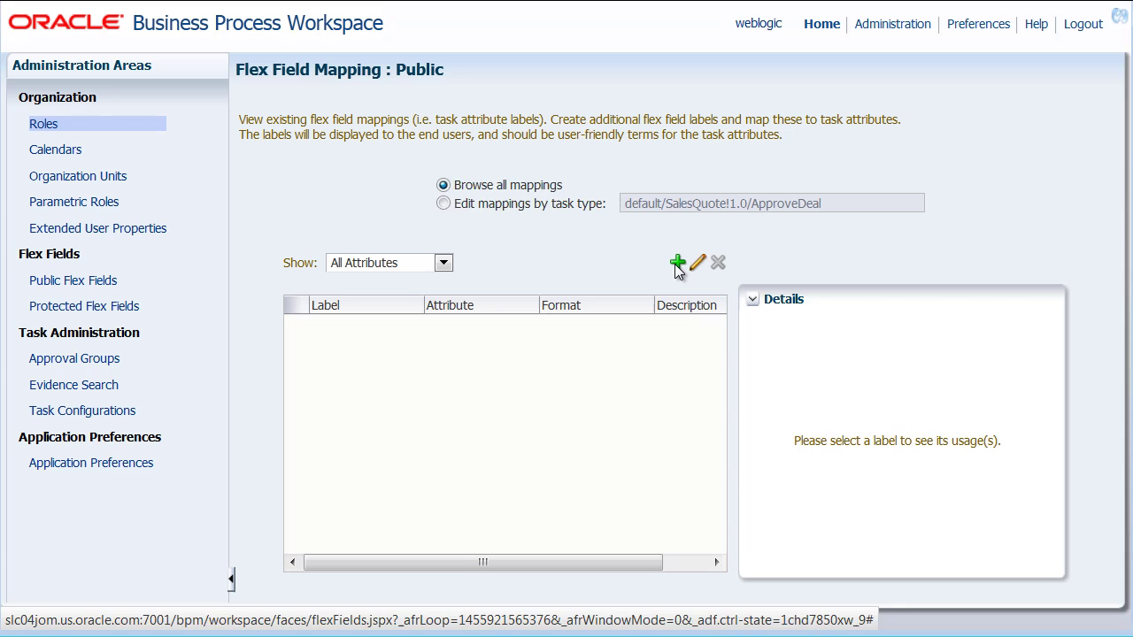
- Create a Number attribute label 'Revenue', description 'Total Net Revenue', formatted as Currency
click(677, 264)
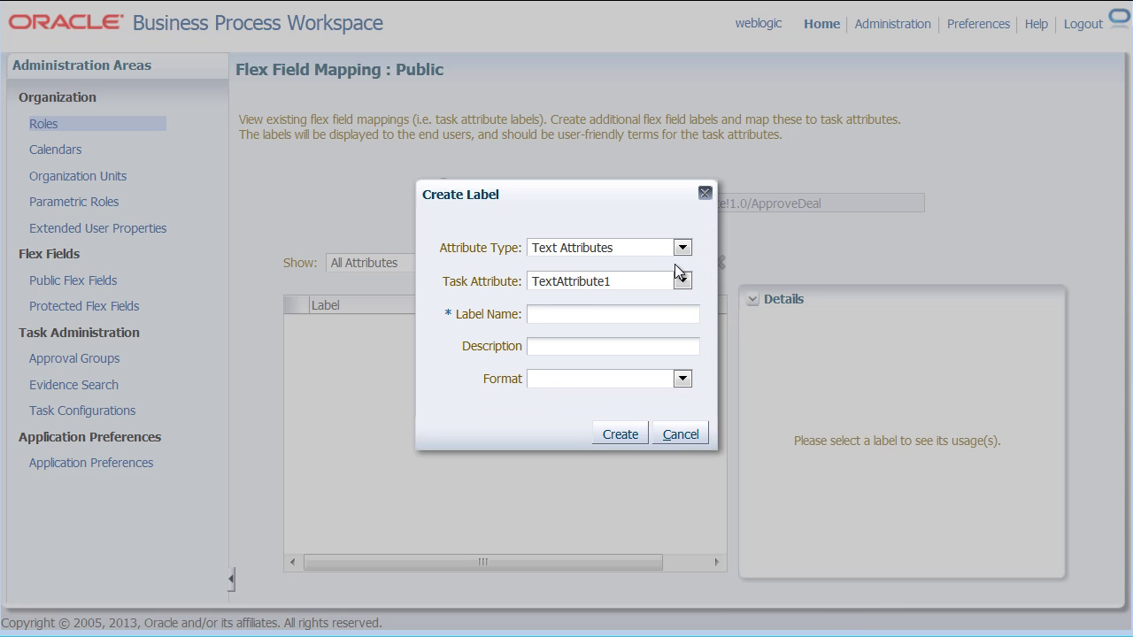
click(549, 248)
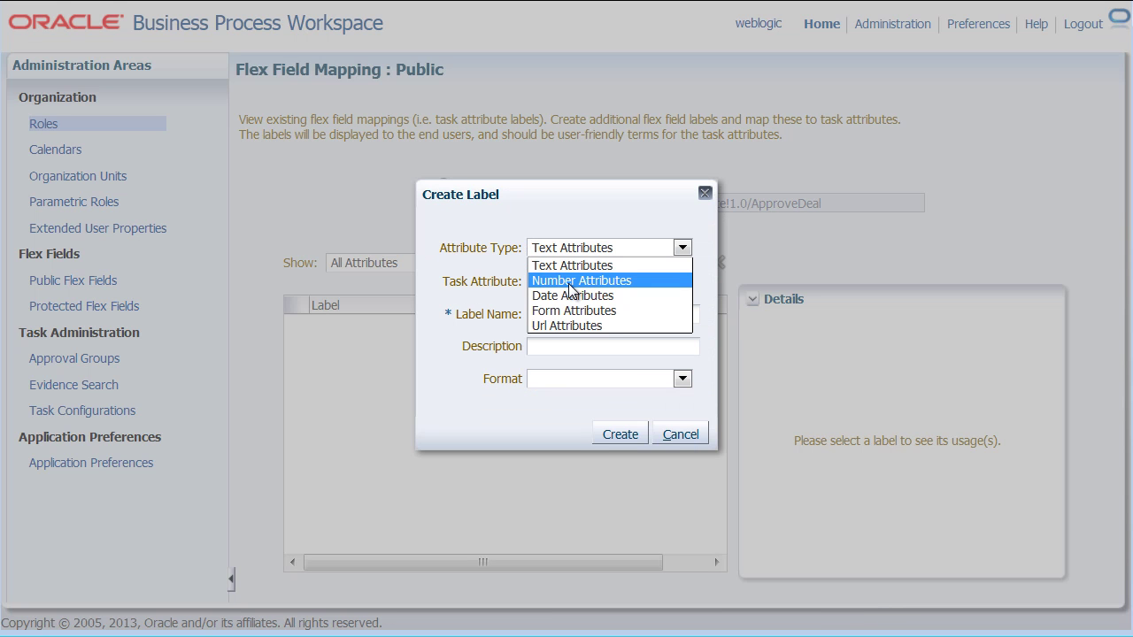
click(569, 282)
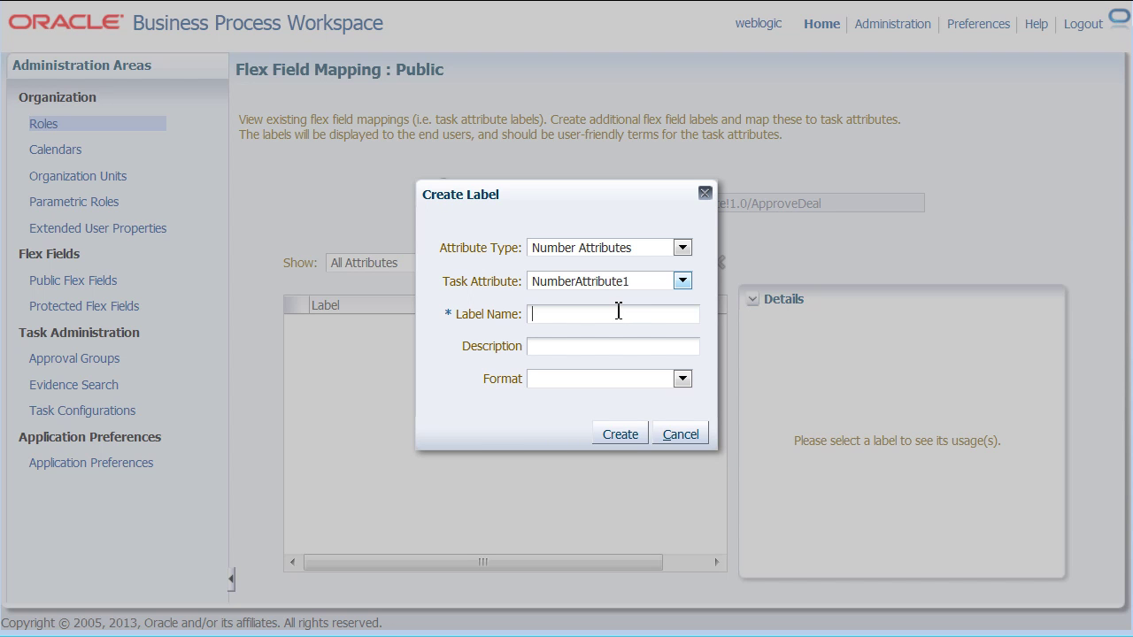
text(Revenue)
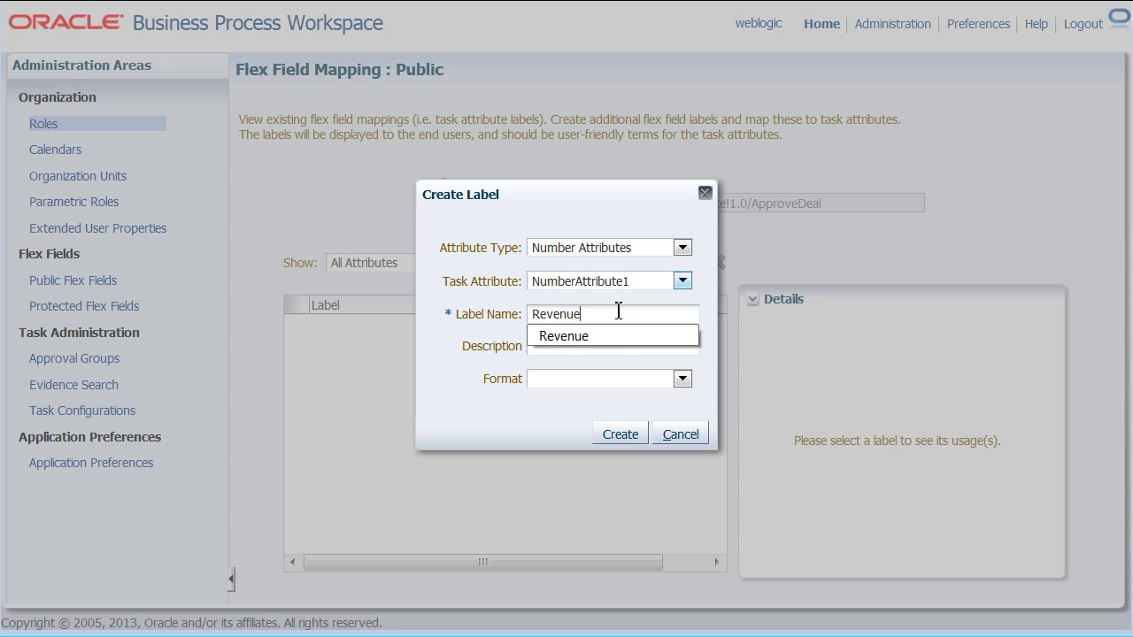
click(617, 342)
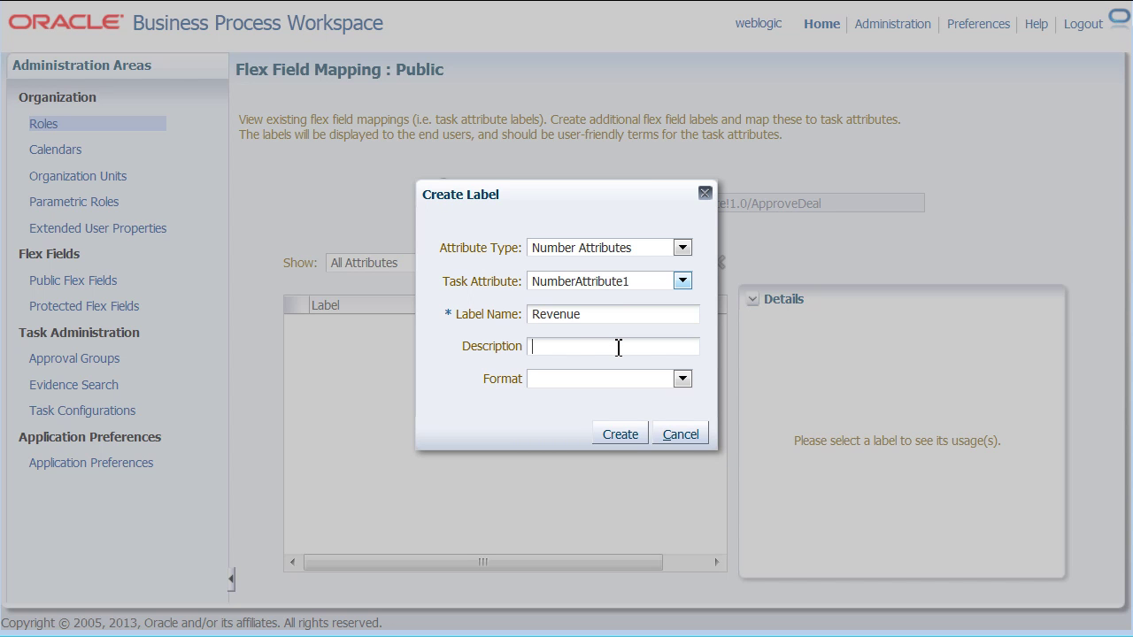
text(Total Net)
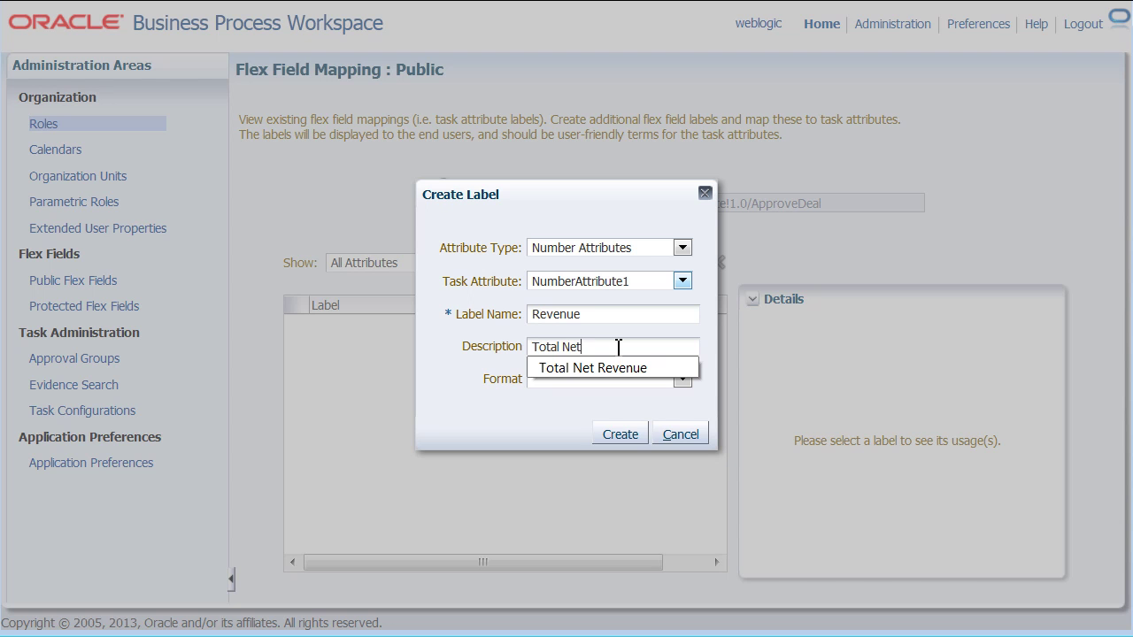
text( Revenue)
click(616, 365)
click(619, 379)
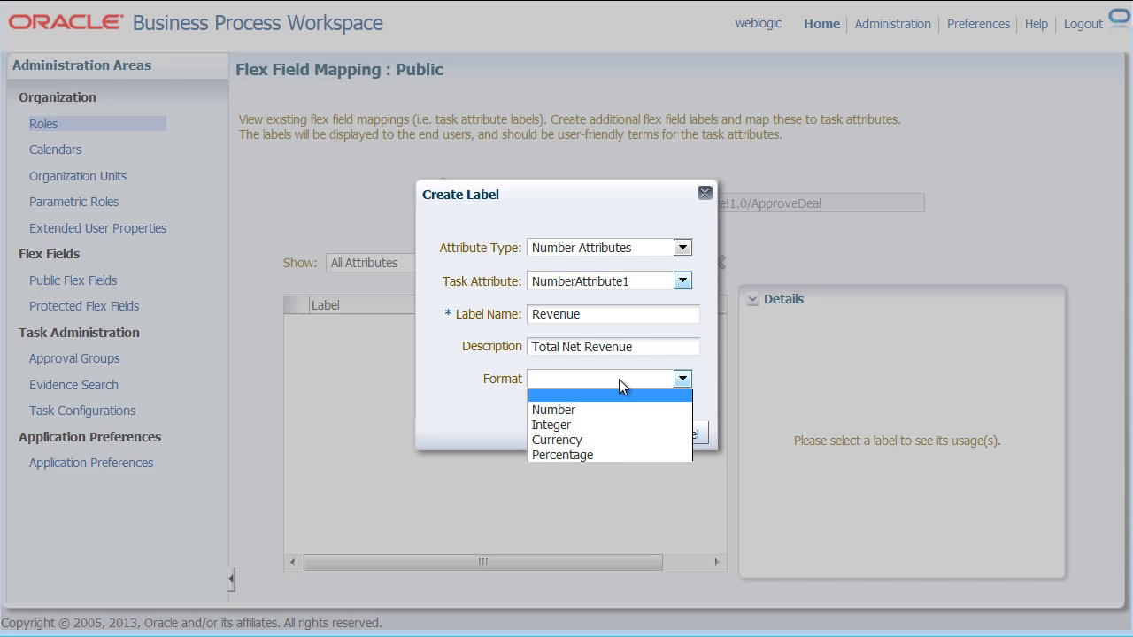
click(610, 435)
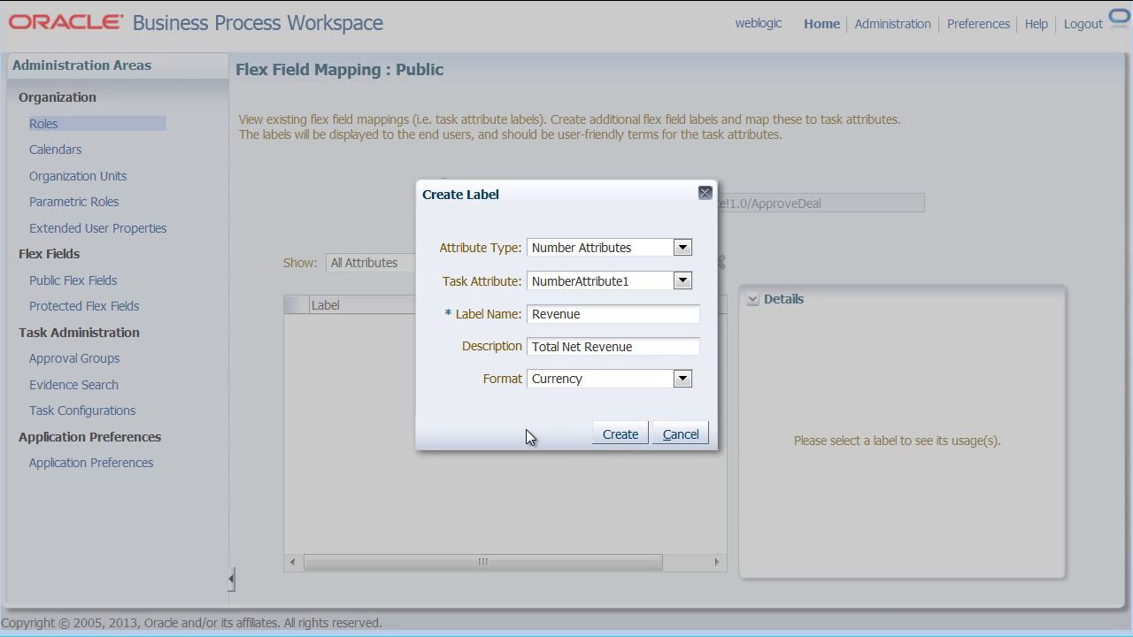
click(622, 433)
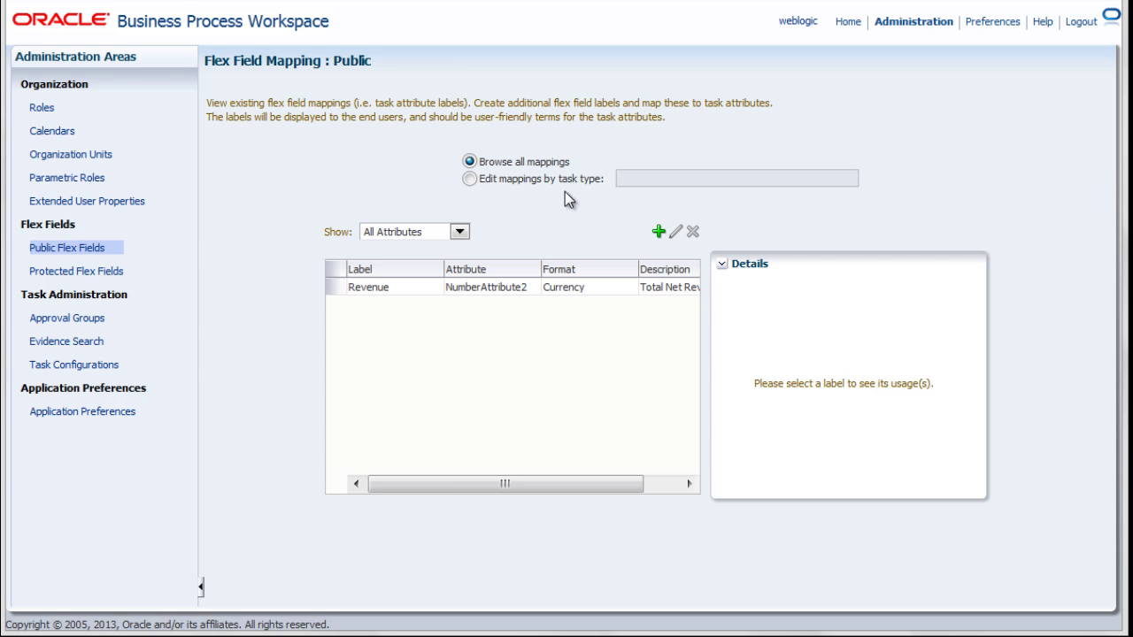
- Map the ApproveDeal task type's revenue attribute to the Revenue label and save
click(469, 179)
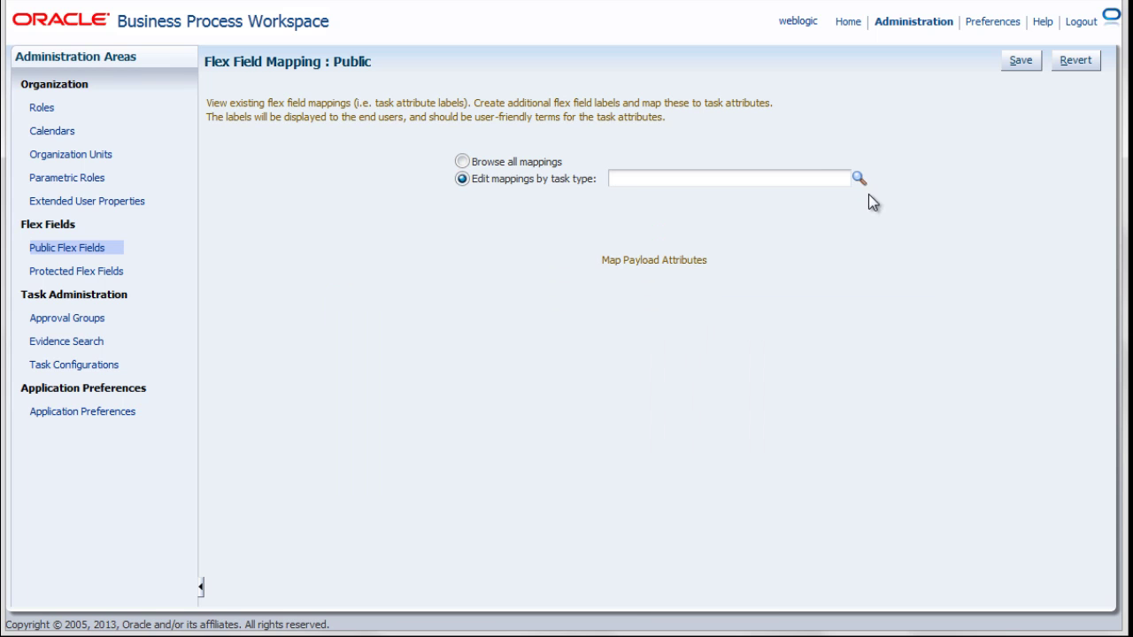
click(858, 179)
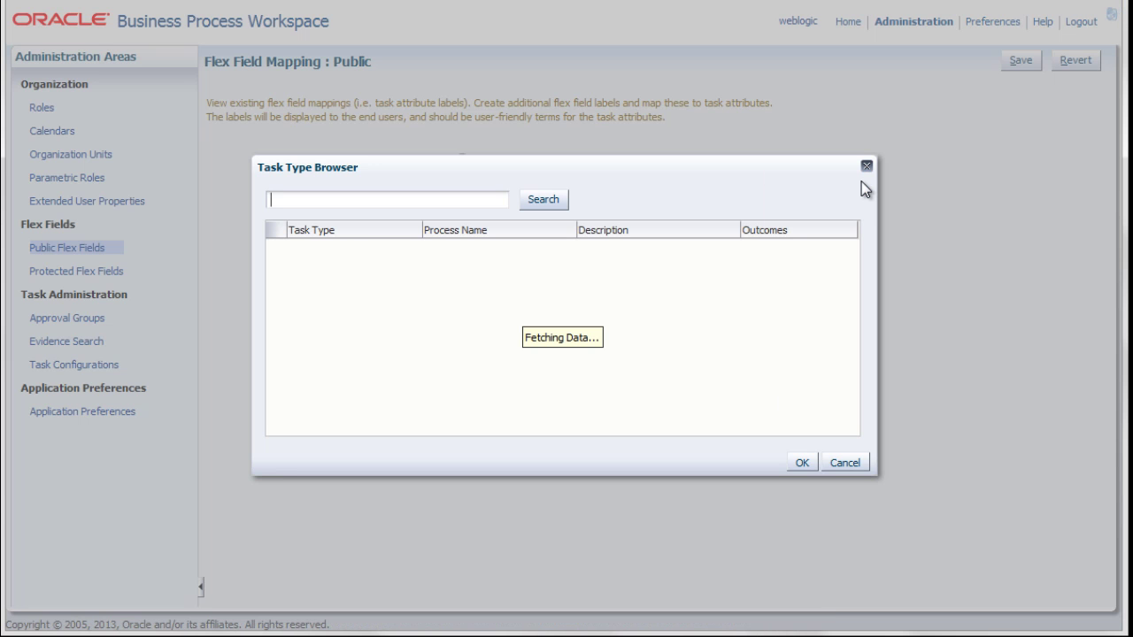
click(517, 251)
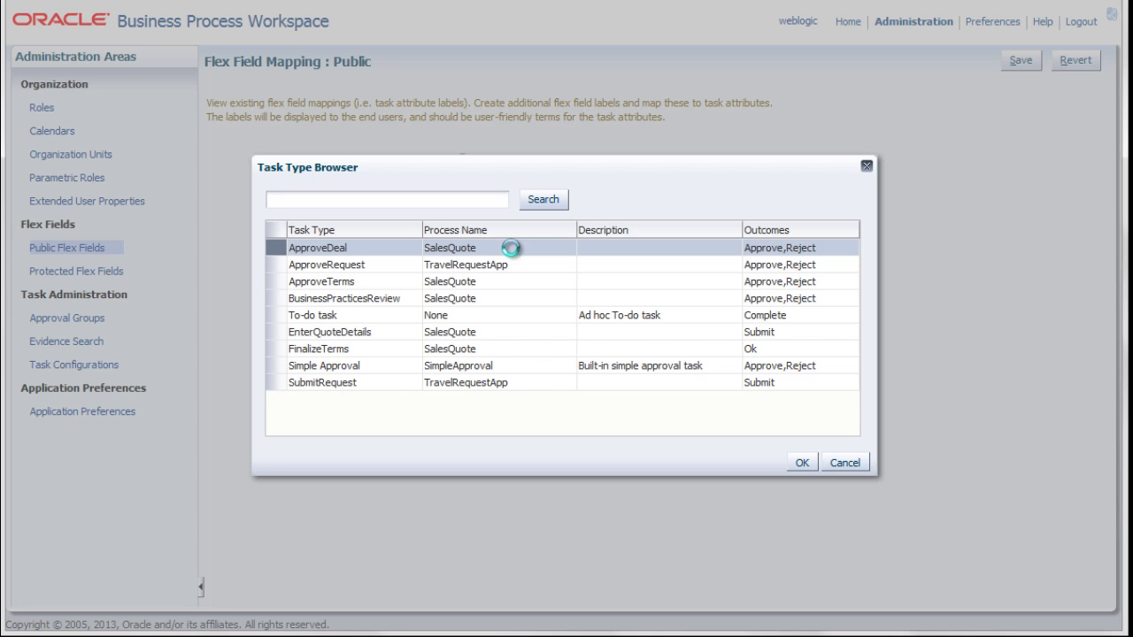
click(810, 469)
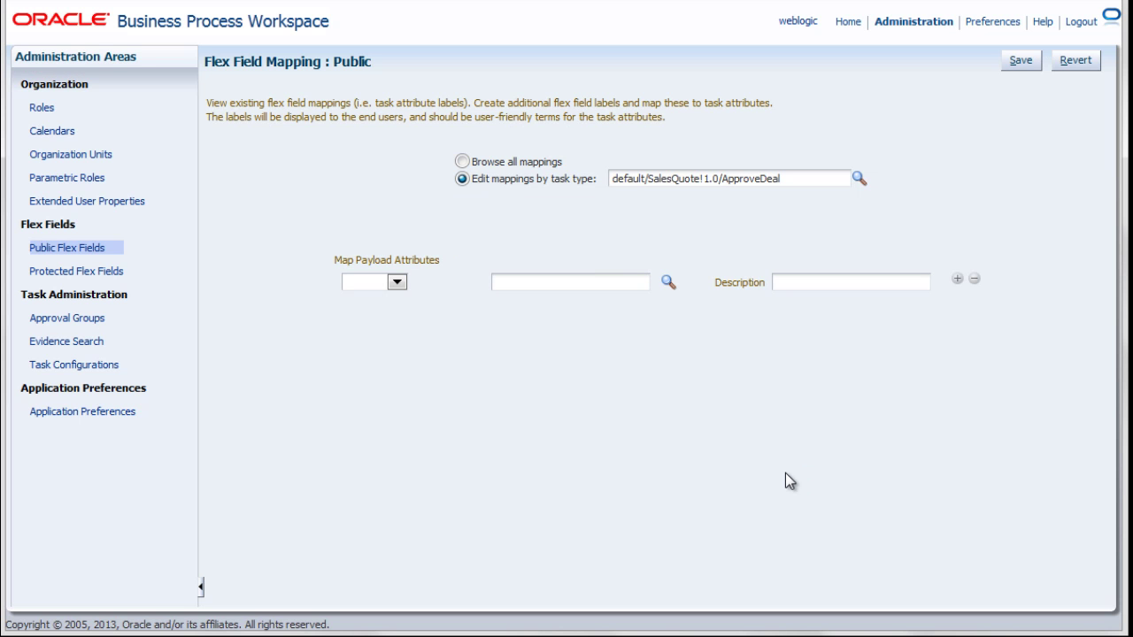
click(397, 282)
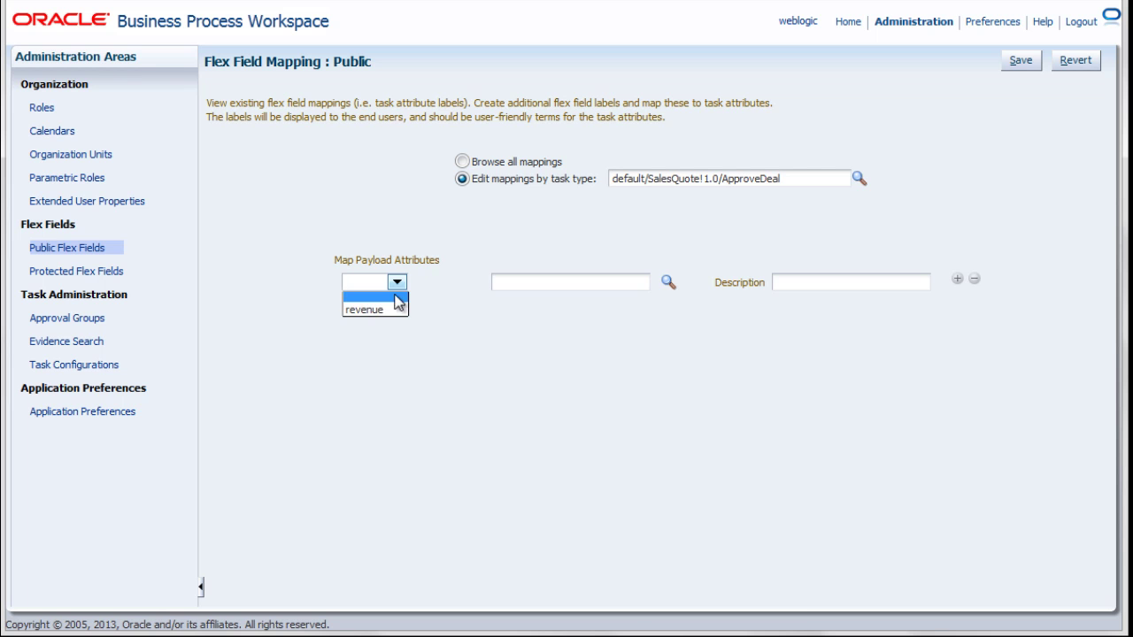
click(392, 314)
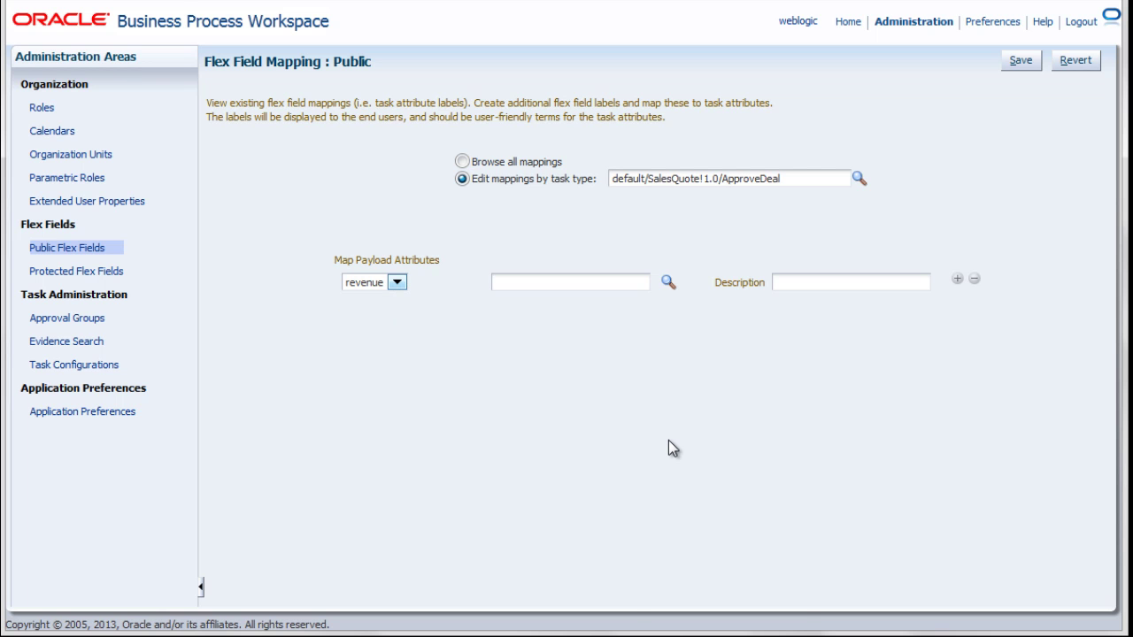
click(670, 284)
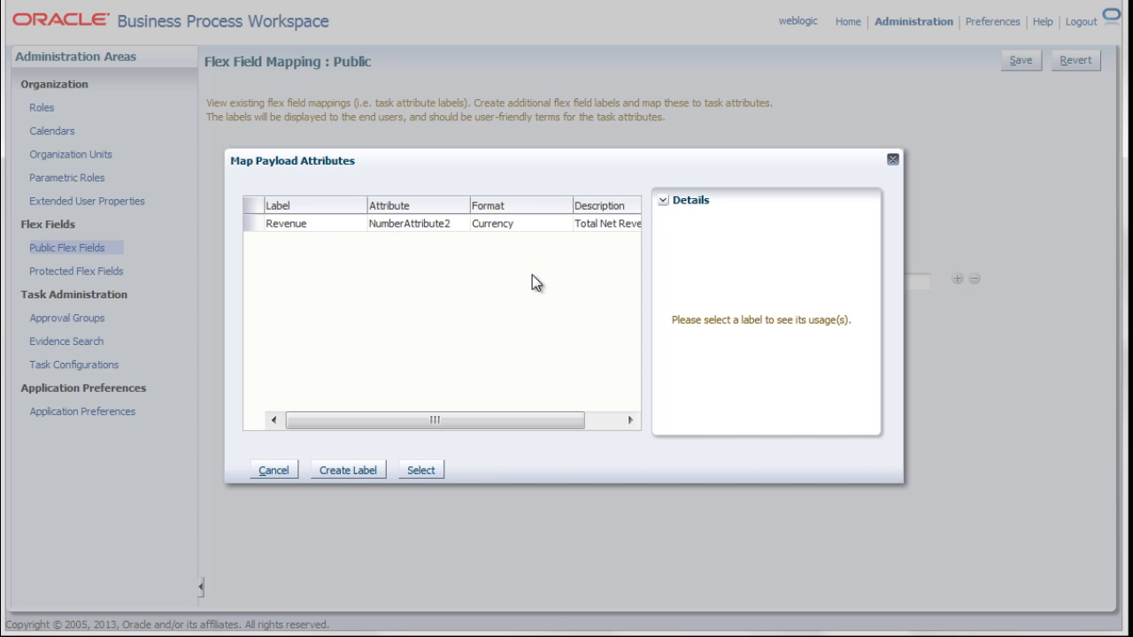
click(409, 223)
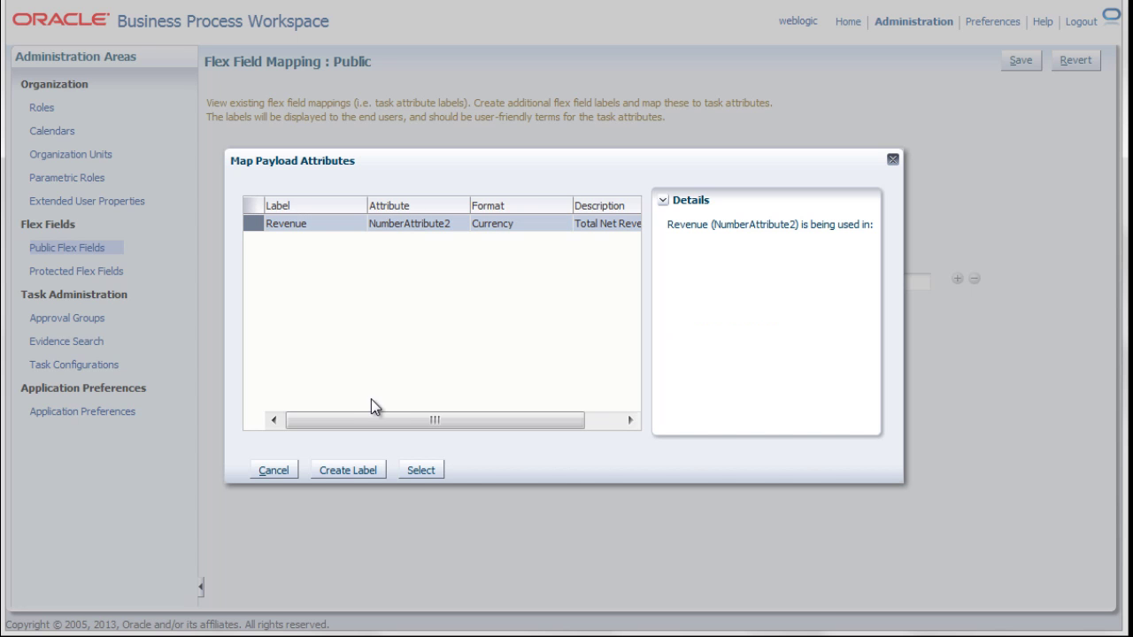
click(419, 474)
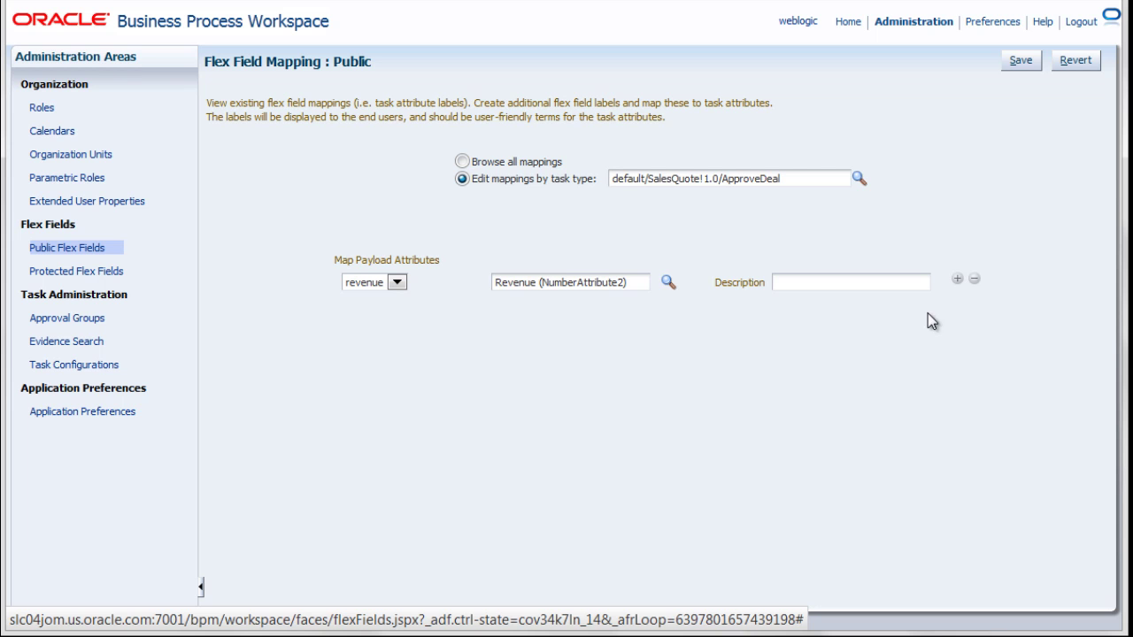
click(1020, 69)
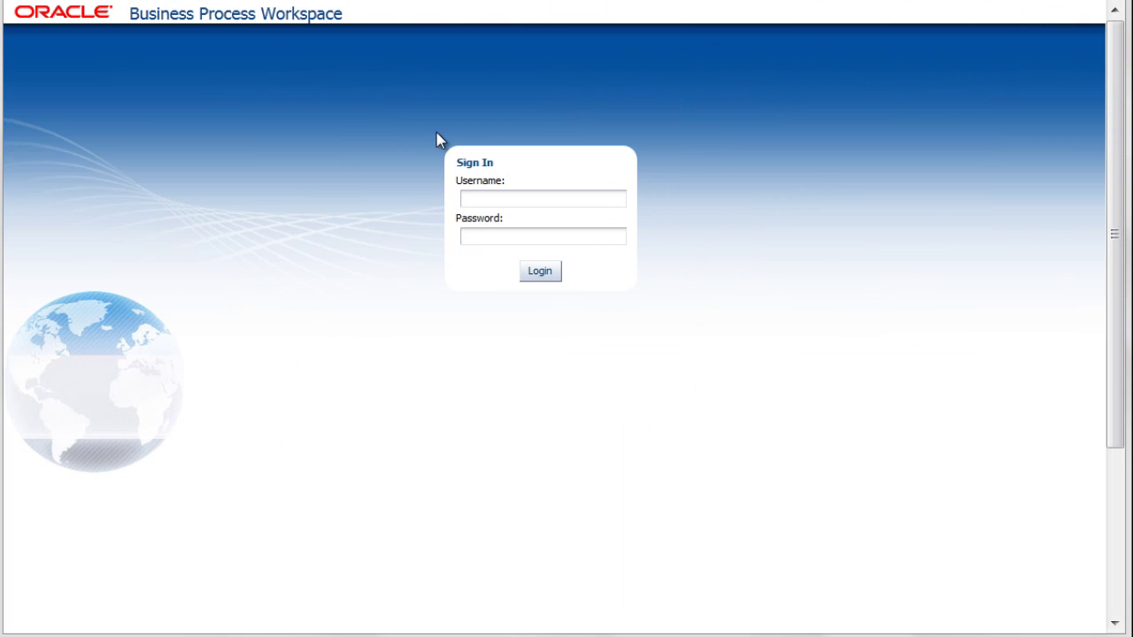
- Sign in to Workspace with the user's username and password
click(474, 202)
text(c)
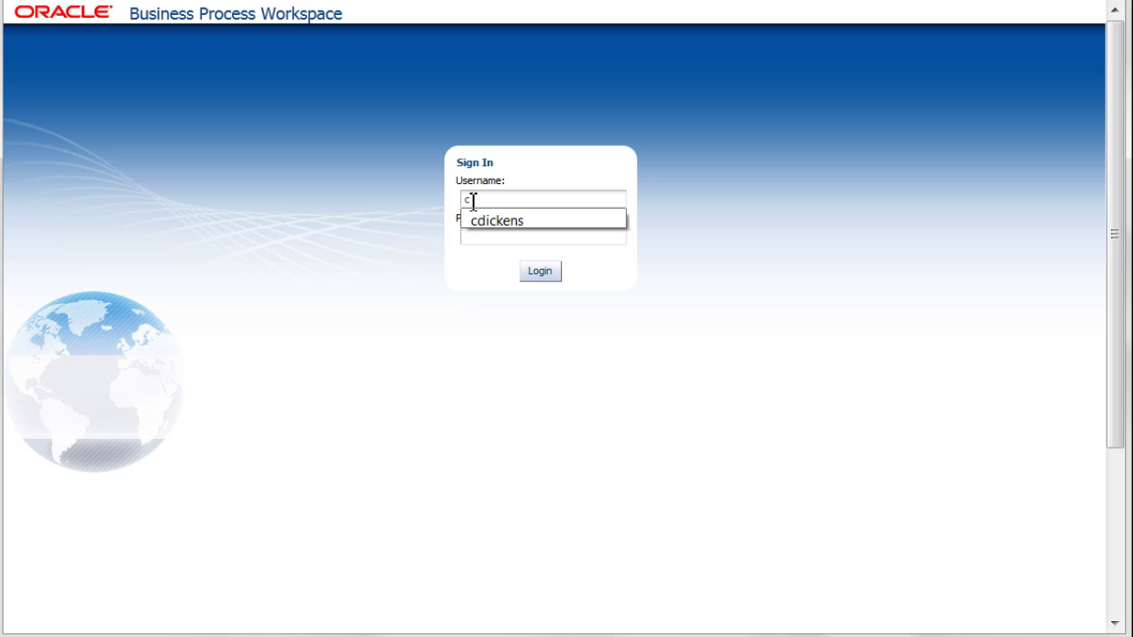
click(476, 225)
click(479, 239)
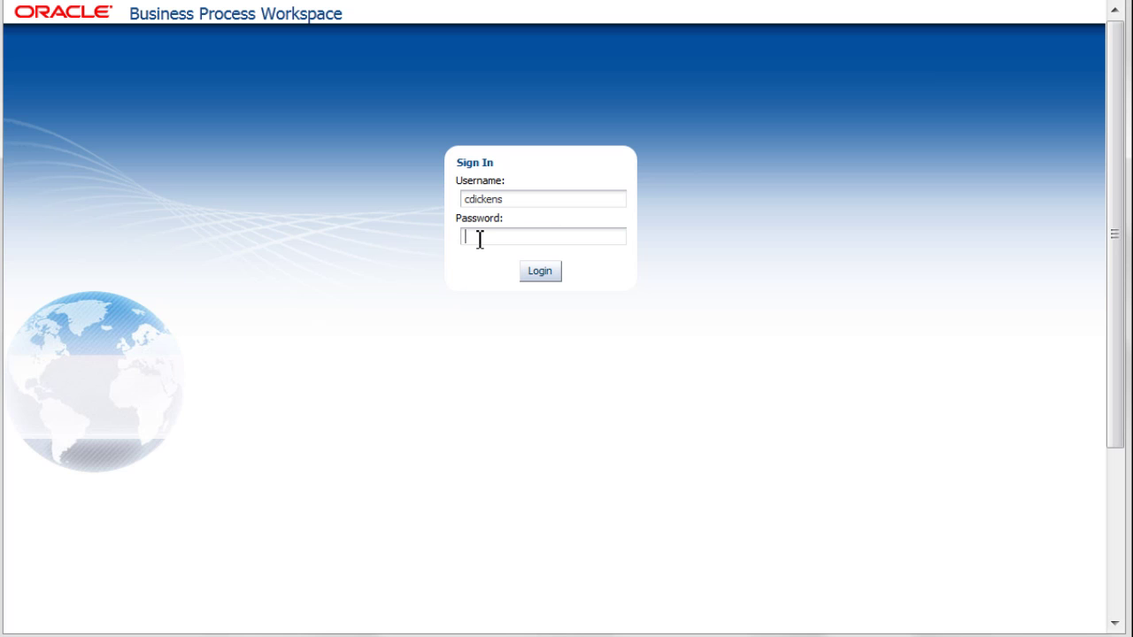
text(welcome1)
key(Return)
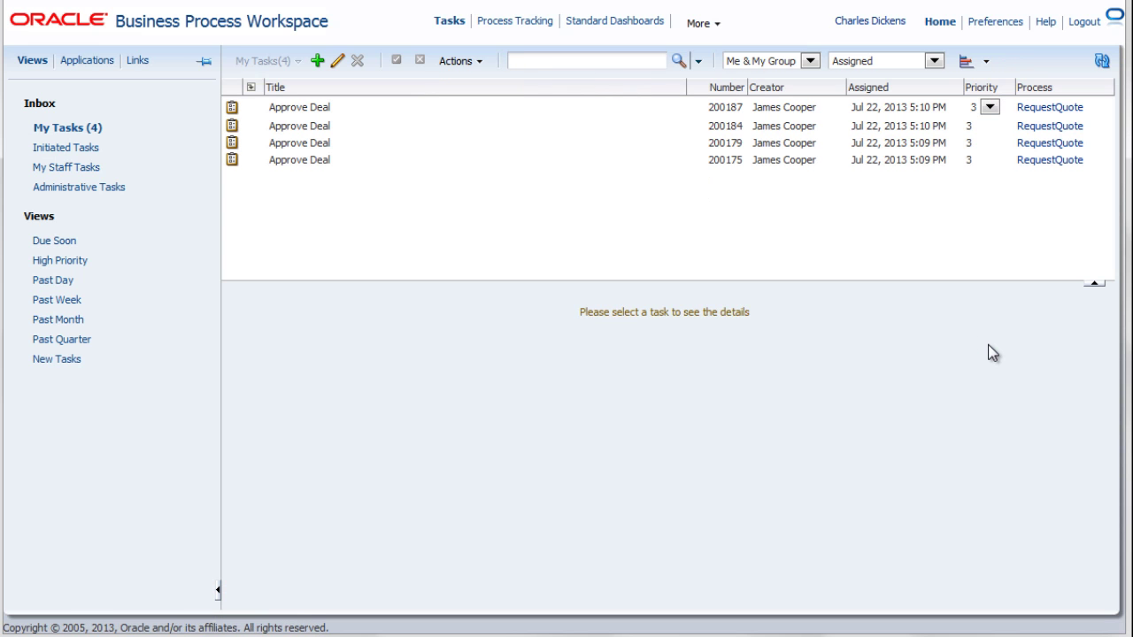
- Check Total Net Revenue in Approve Deal tasks 200187, 200184, 200179 and 200175
click(481, 108)
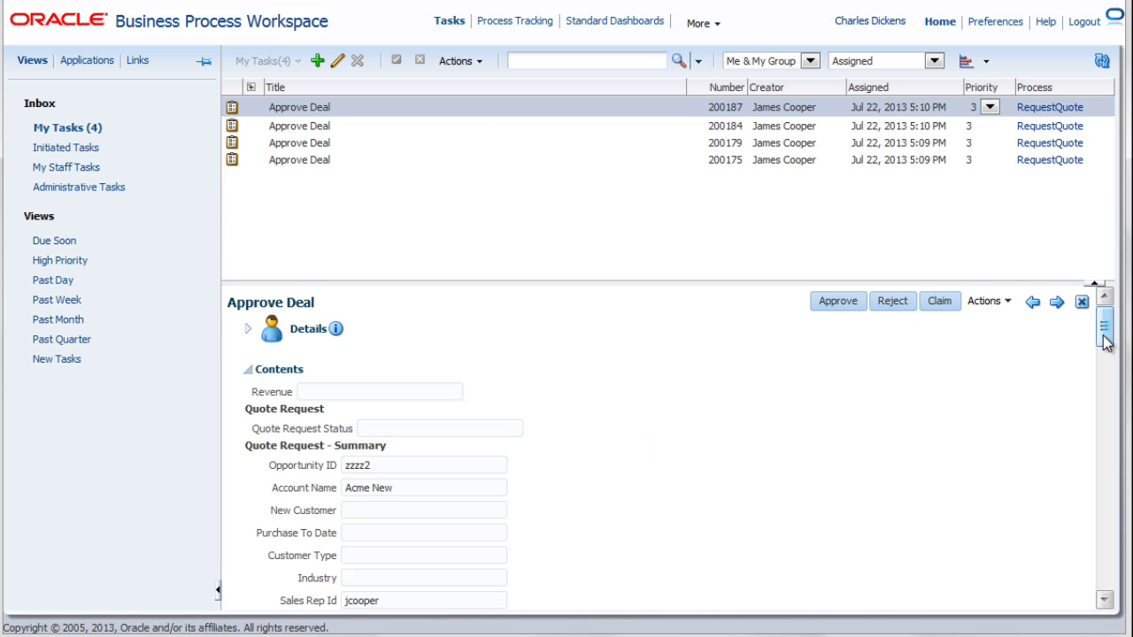
scroll(1107, 361, down, 2)
drag(1106, 359, 1110, 379)
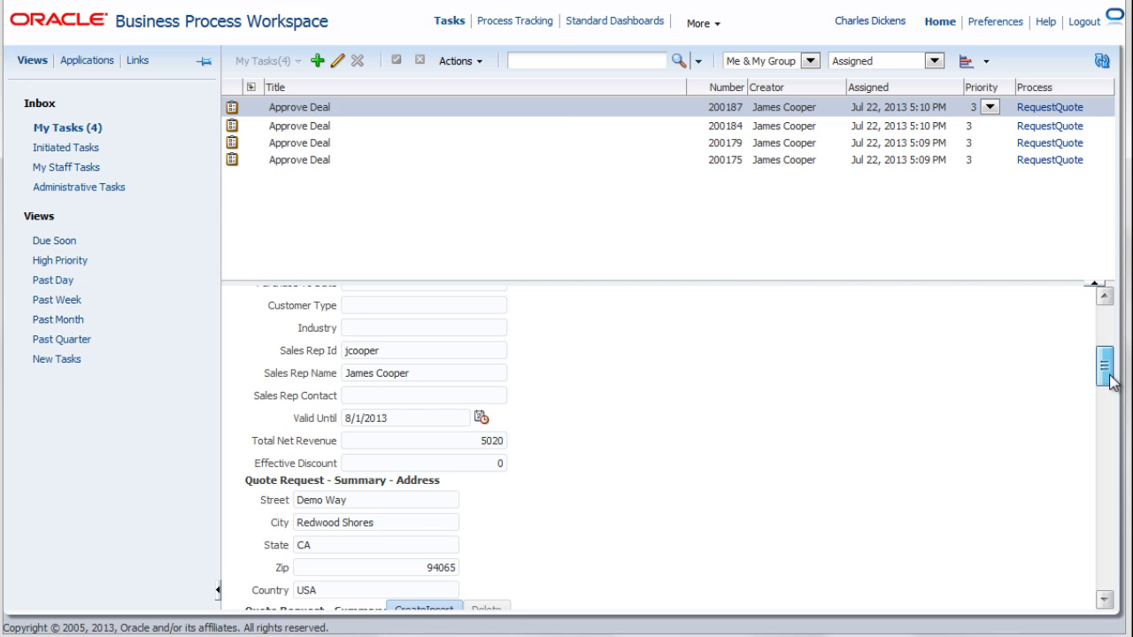
click(559, 124)
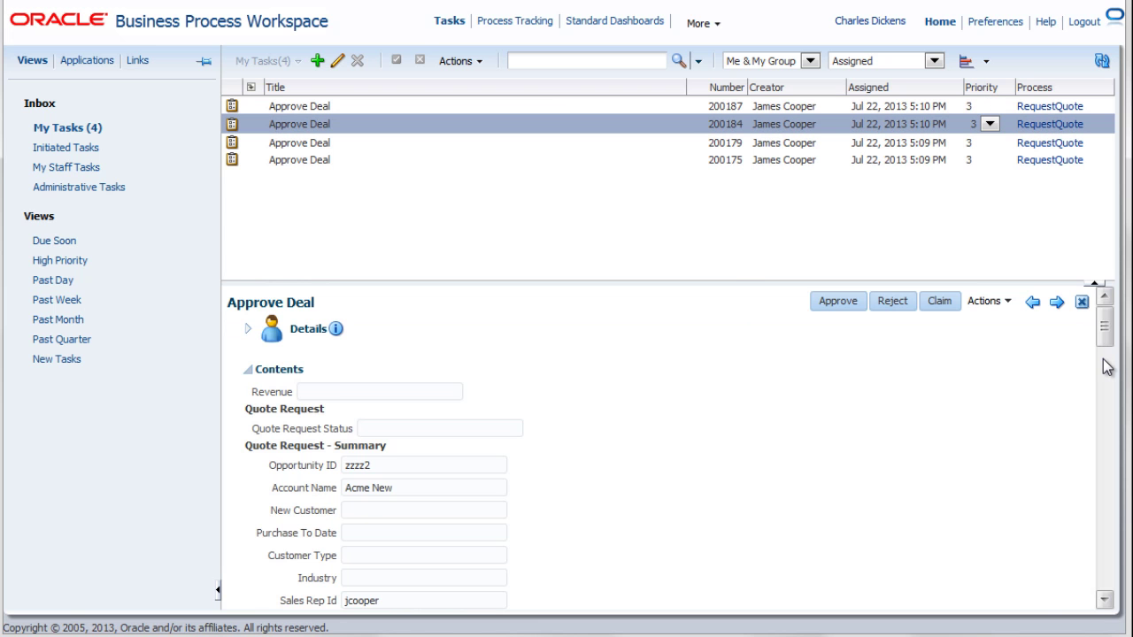
scroll(1106, 372, down, 8)
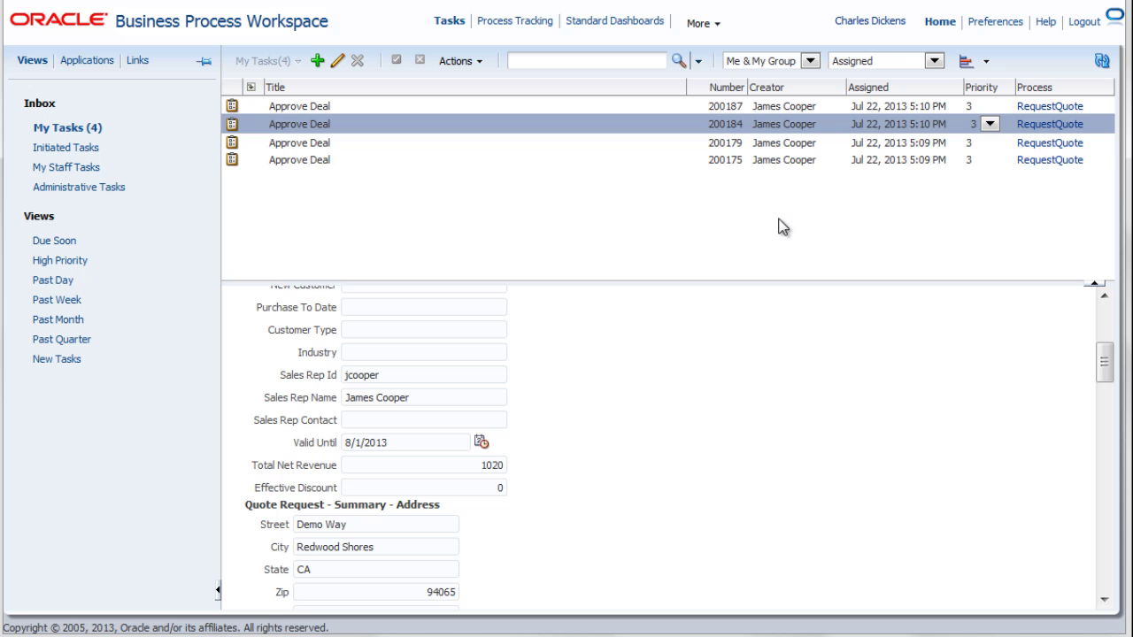
click(734, 143)
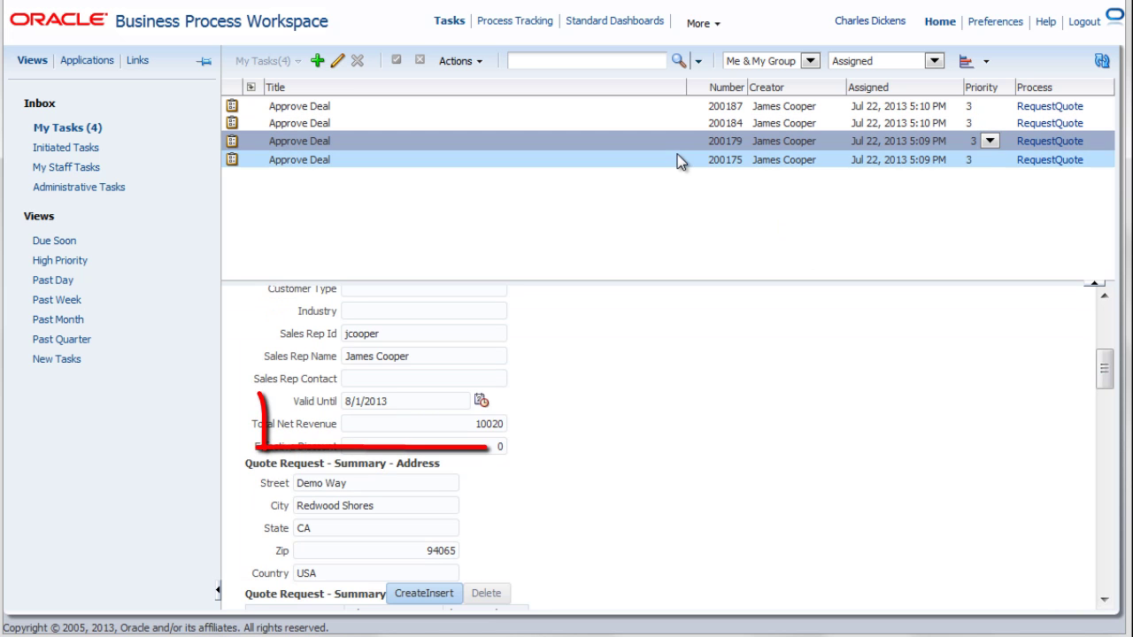
click(678, 160)
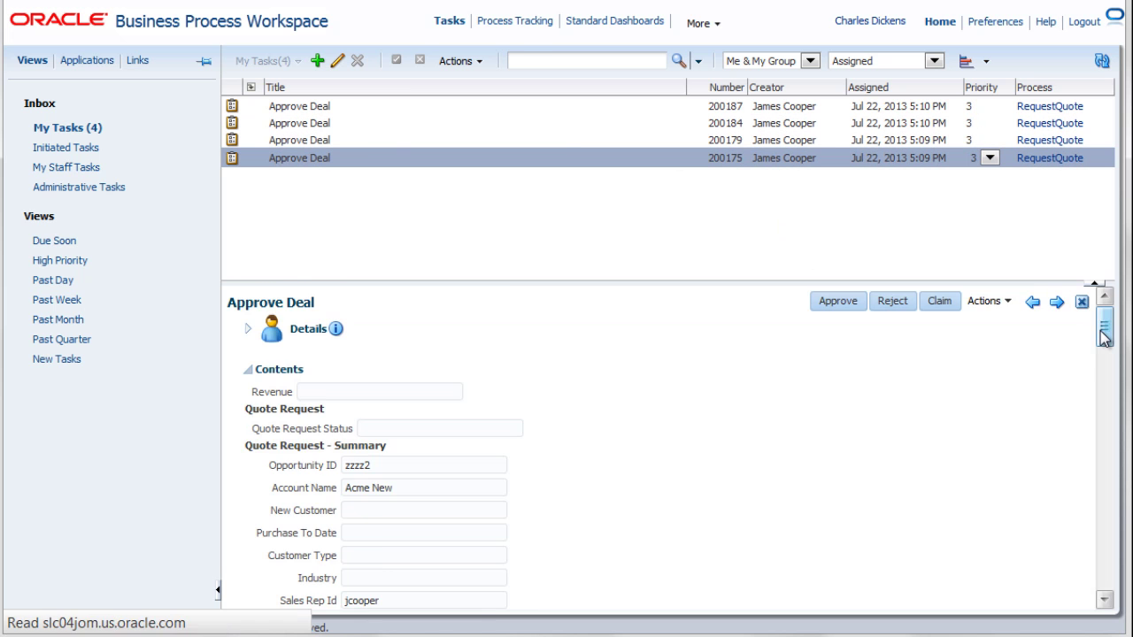
- Scroll task 200175's details to see account Acme New and its empty Revenue field
drag(1106, 327, 1111, 380)
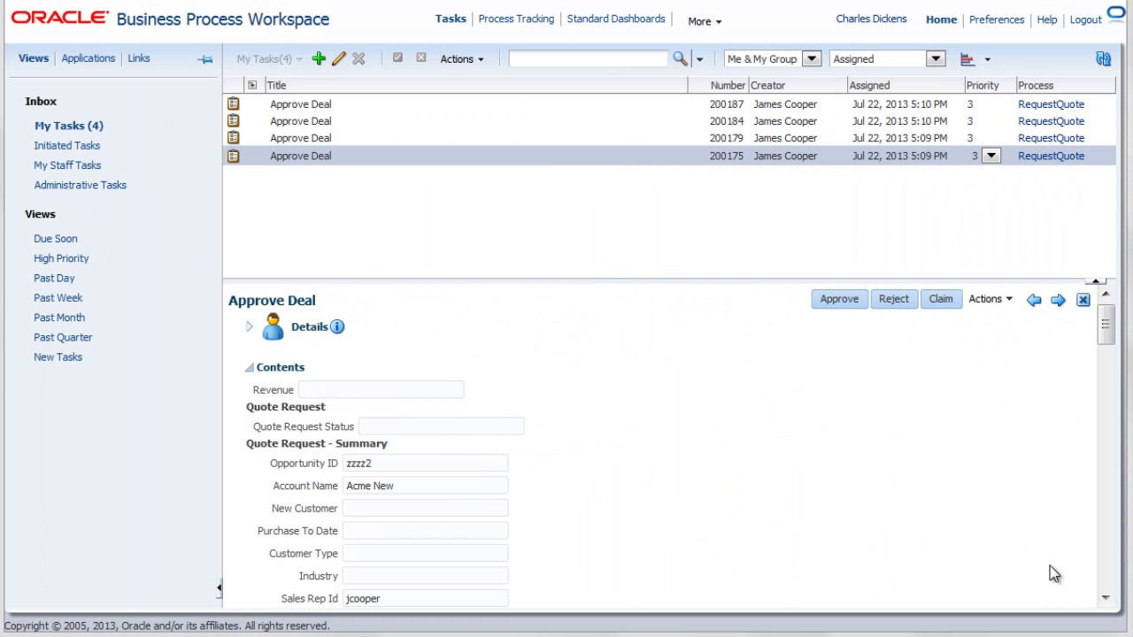
- Open the advanced task search and set Task Type to ApproveDeal
click(702, 57)
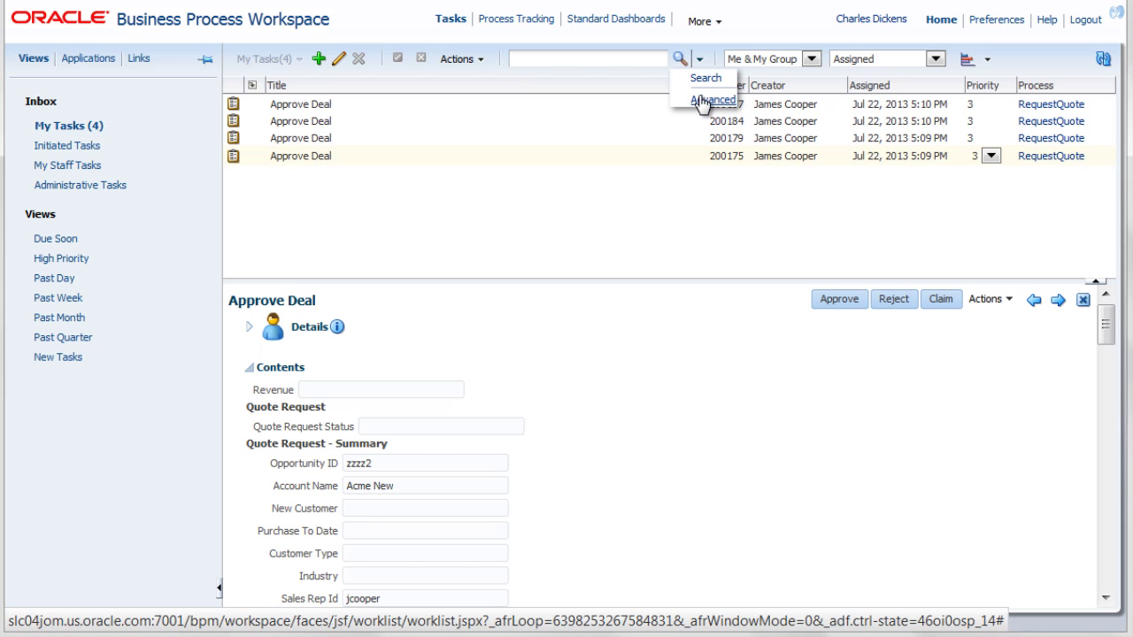
click(703, 100)
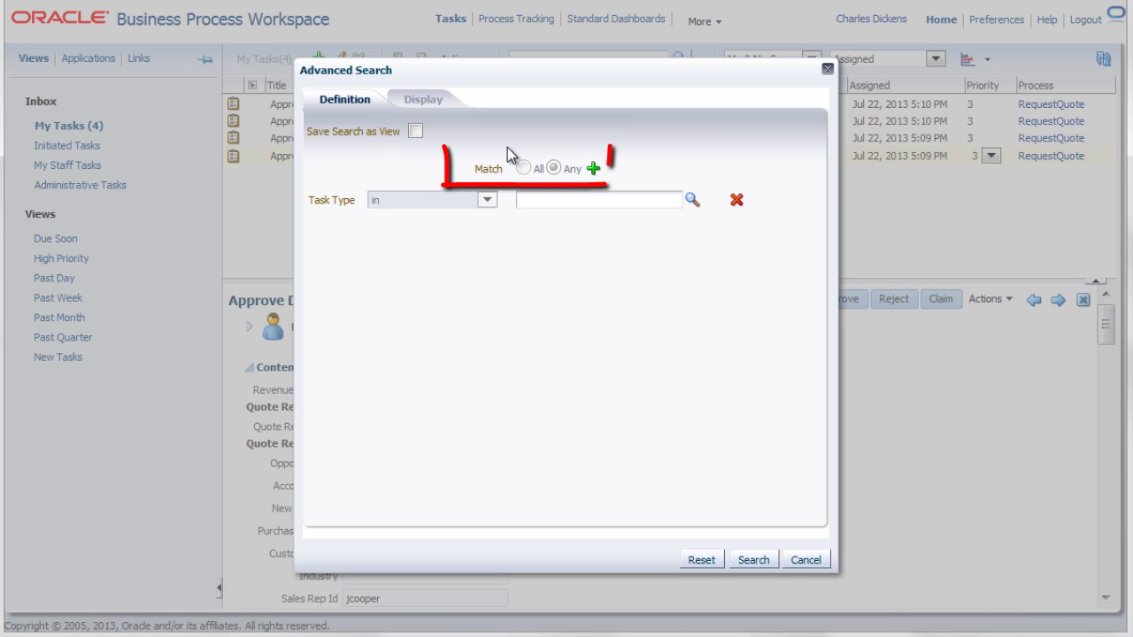
click(690, 200)
click(519, 248)
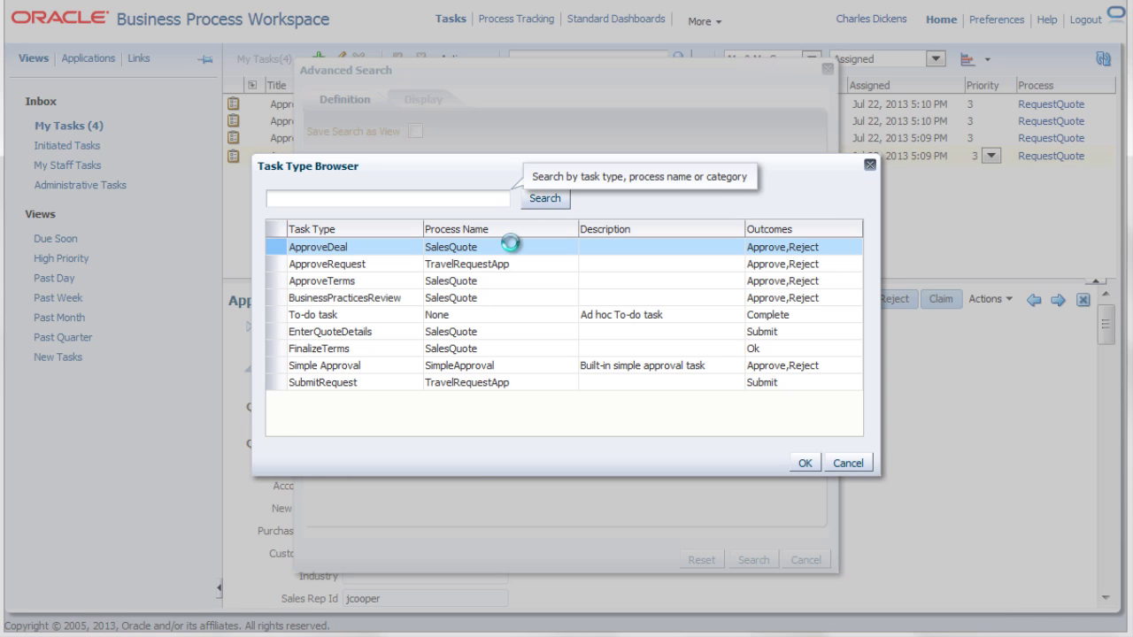
click(798, 465)
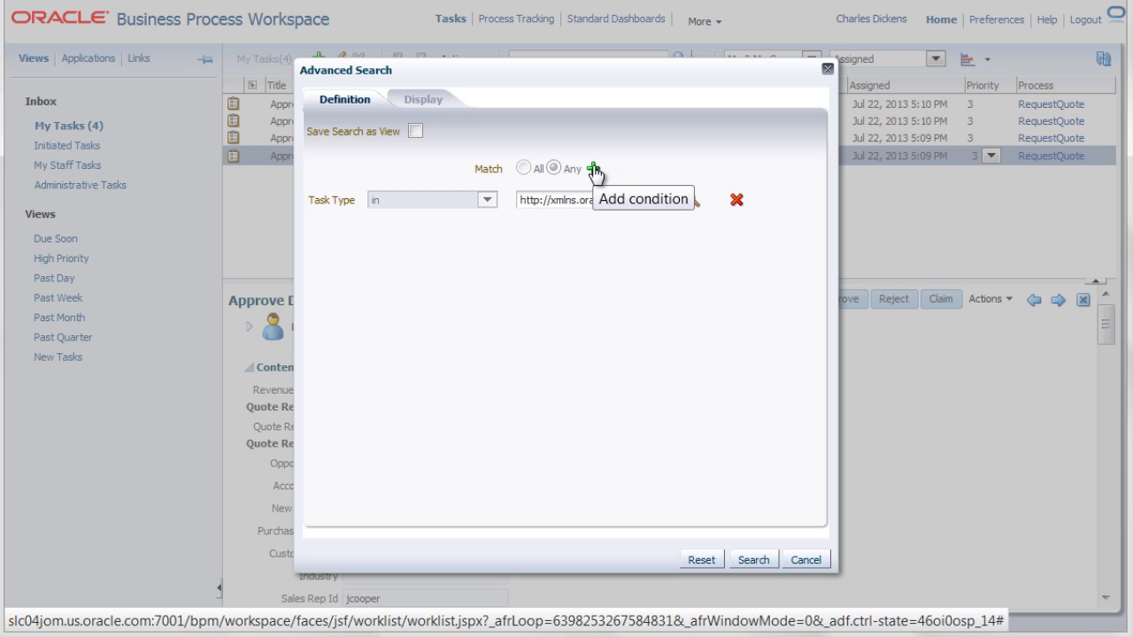
- Add a custom Revenue equals 10020 condition and require Match All
click(594, 170)
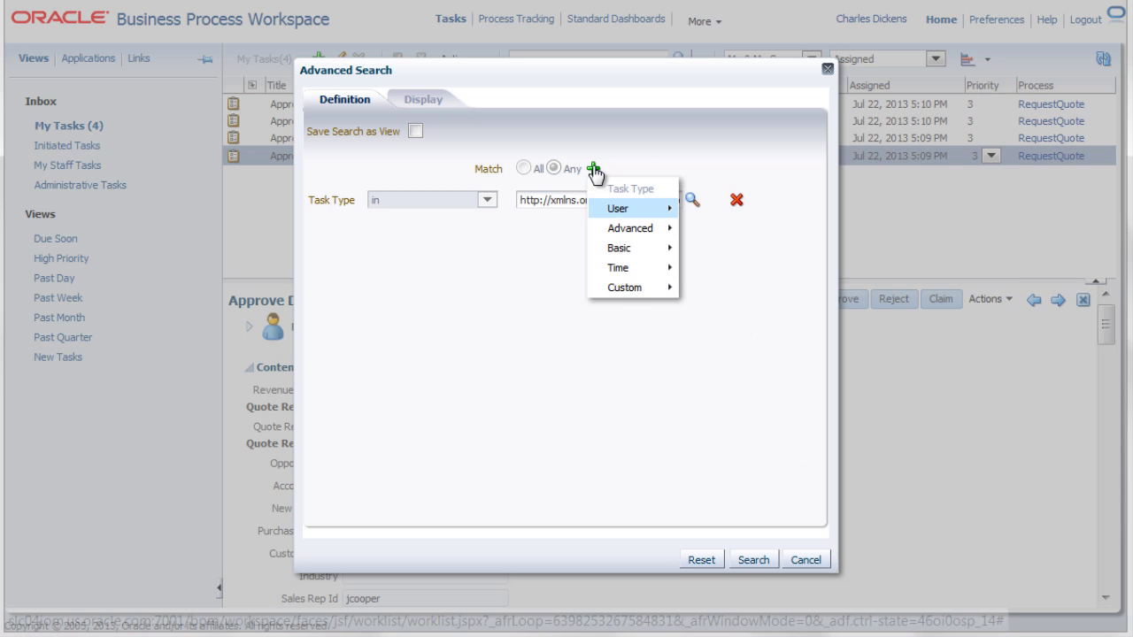
mouse_move(649, 295)
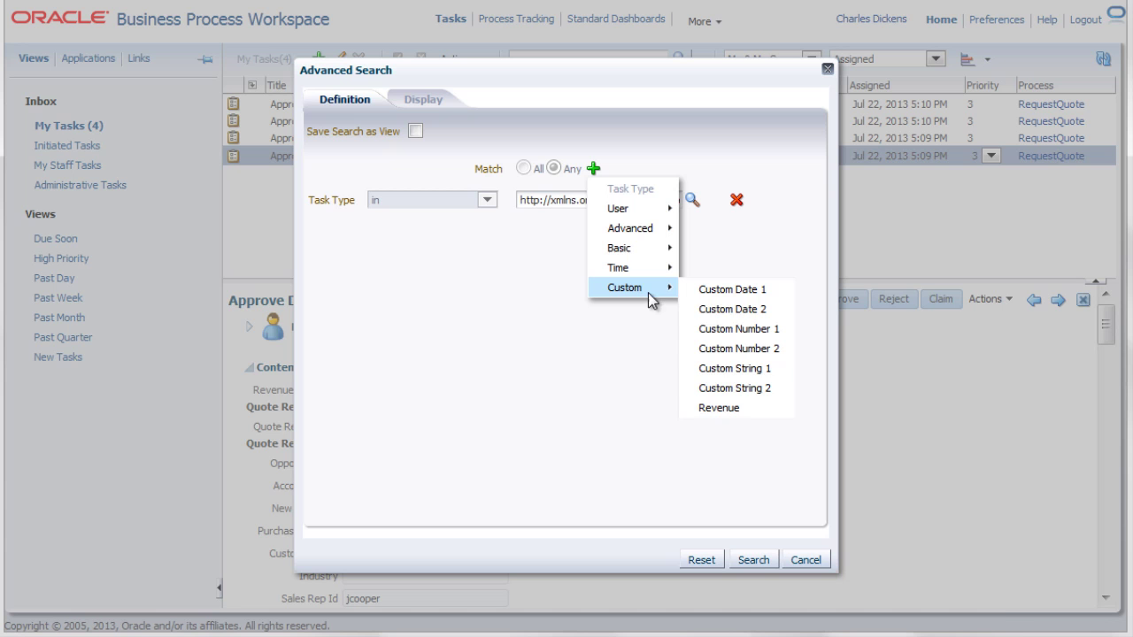
click(720, 409)
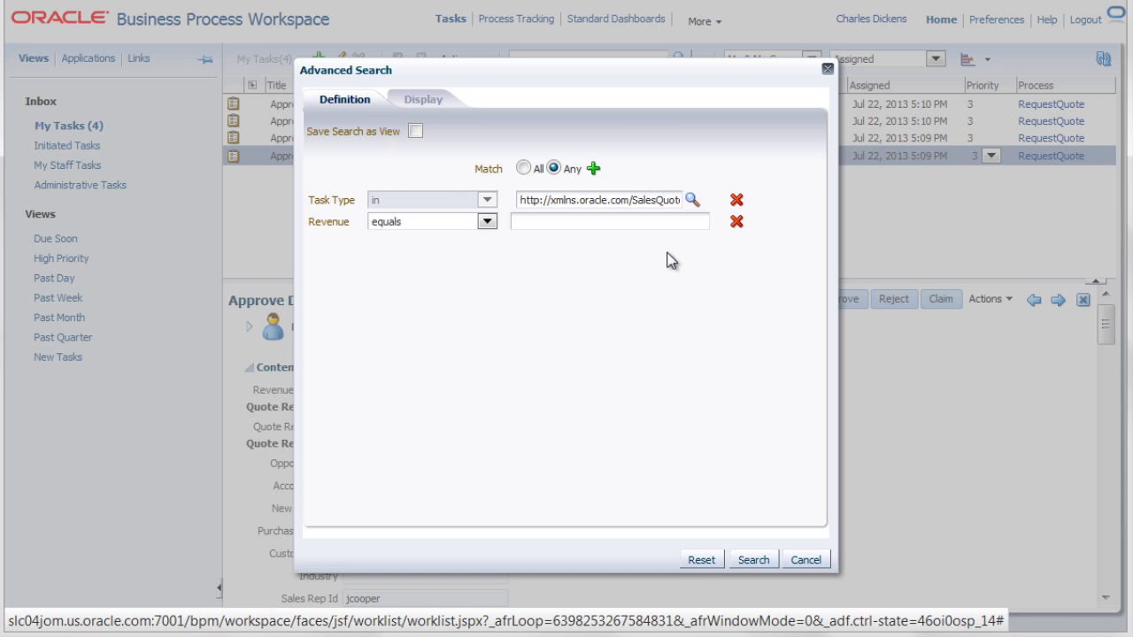
click(657, 225)
text(10020)
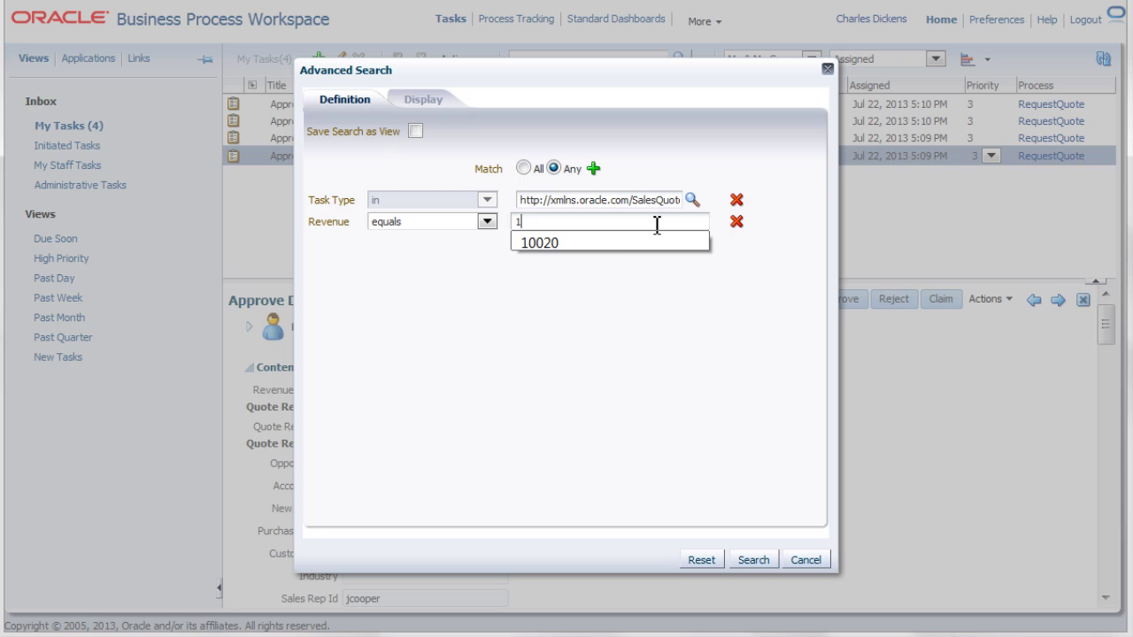
click(615, 246)
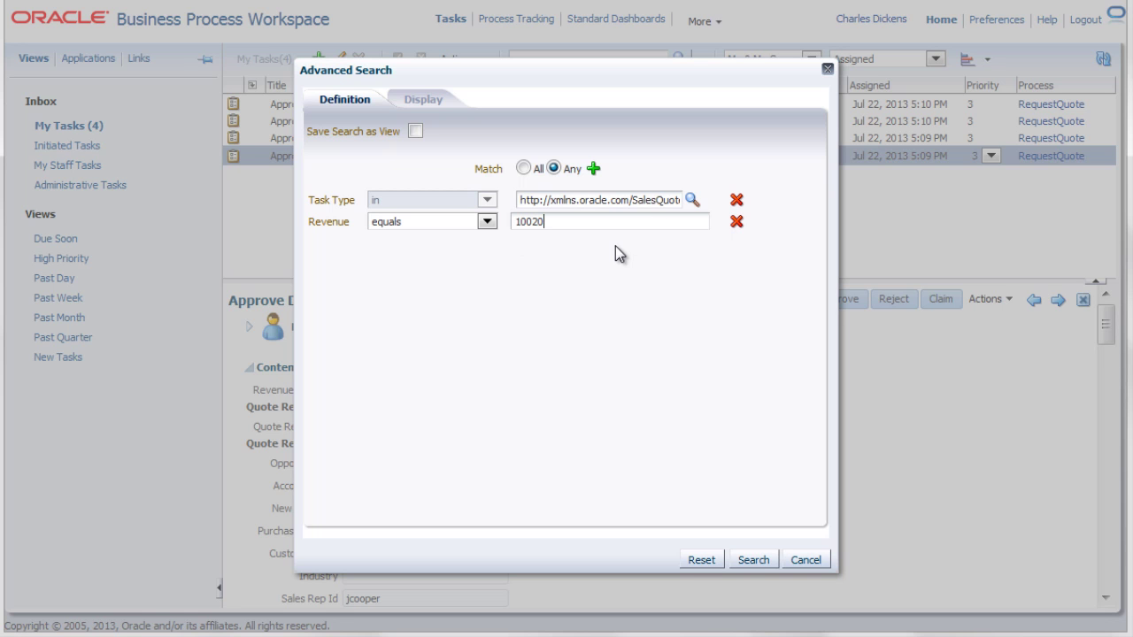
click(488, 221)
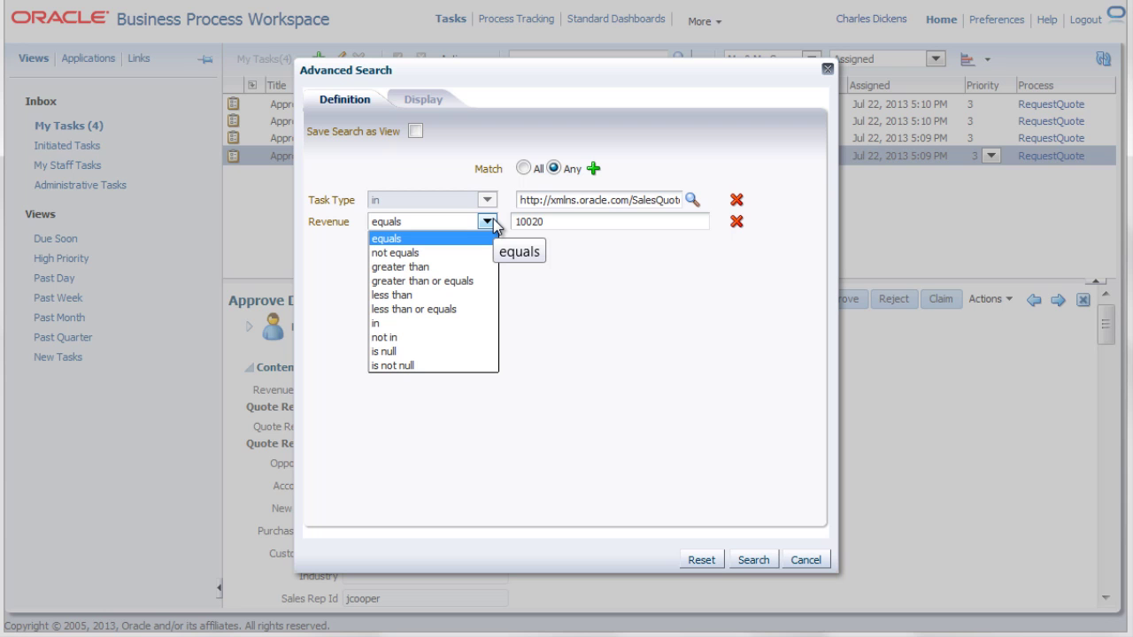
click(585, 287)
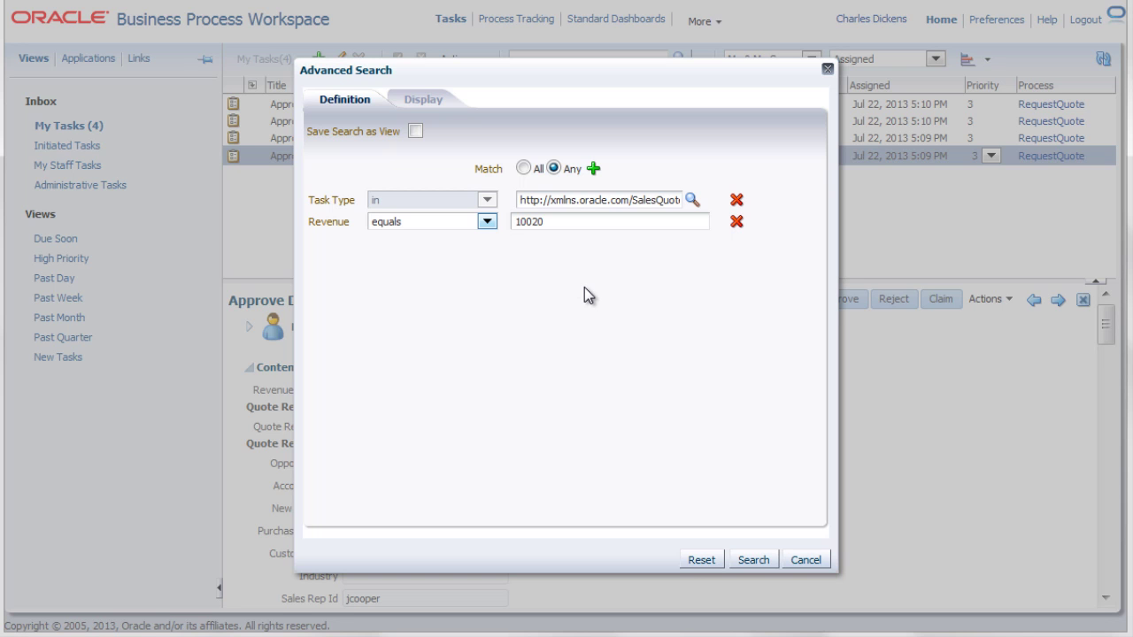
click(524, 170)
- Run the Revenue 10020 search, open task 200179, and find its Total Net Revenue of 10020
click(751, 561)
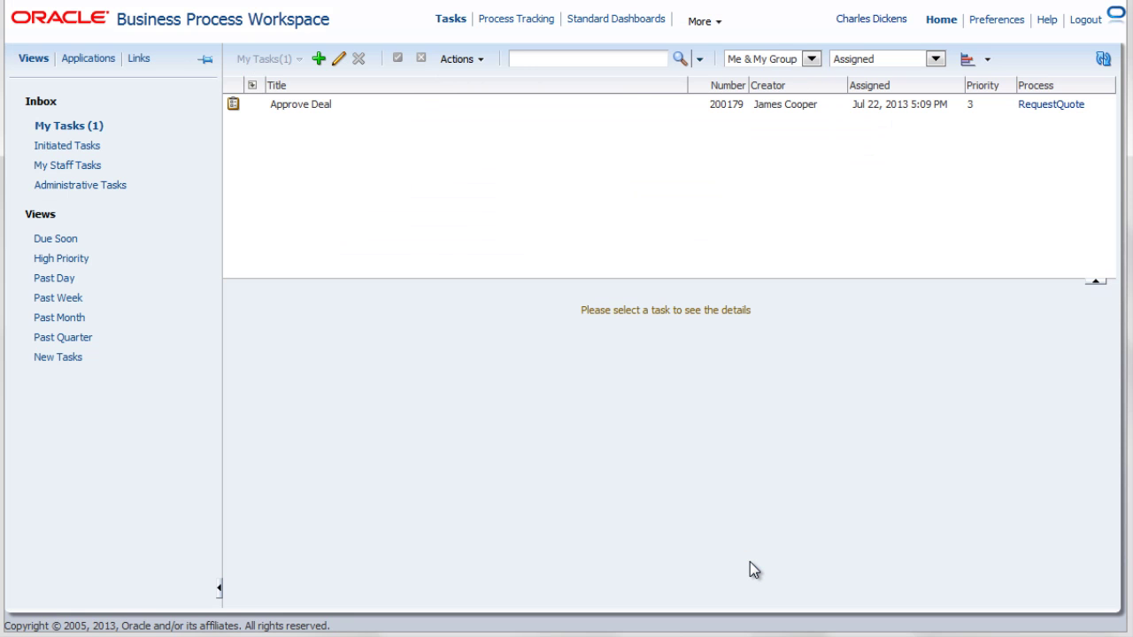
click(321, 108)
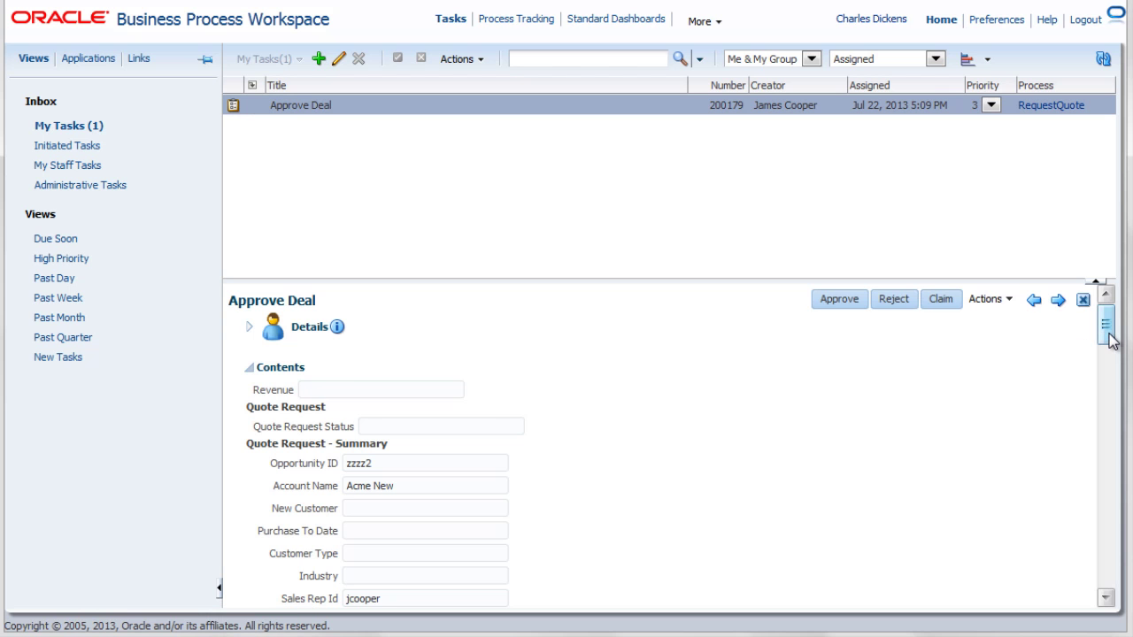
drag(1105, 331, 1111, 392)
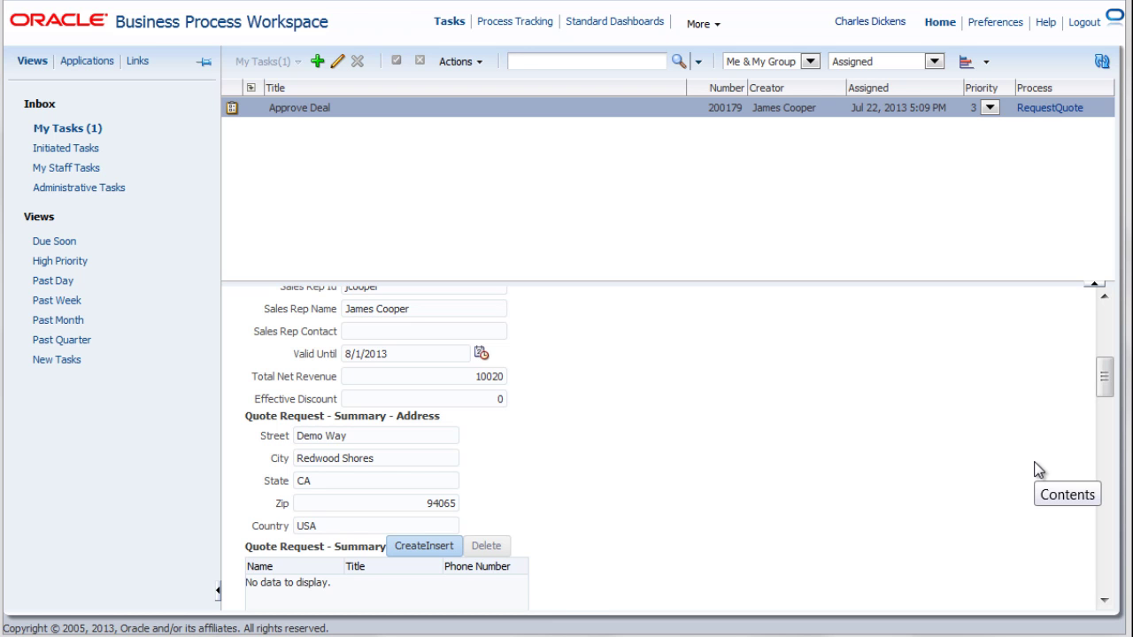
- Start a new user view named My Custom view, filtered to the ApproveDeal task type
click(318, 62)
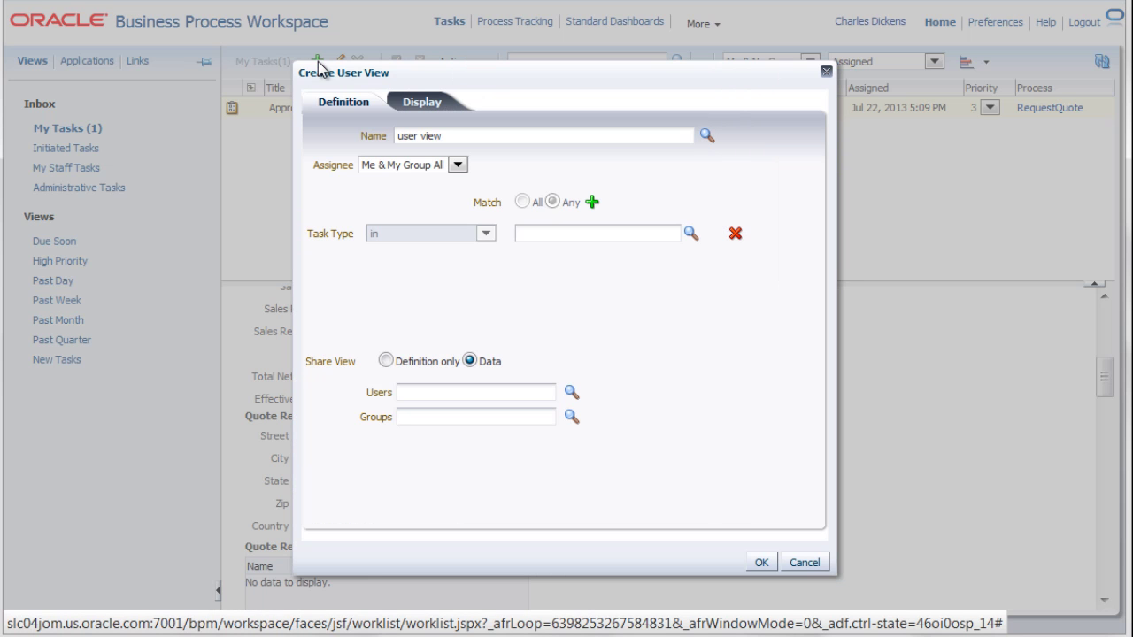
drag(452, 140, 396, 141)
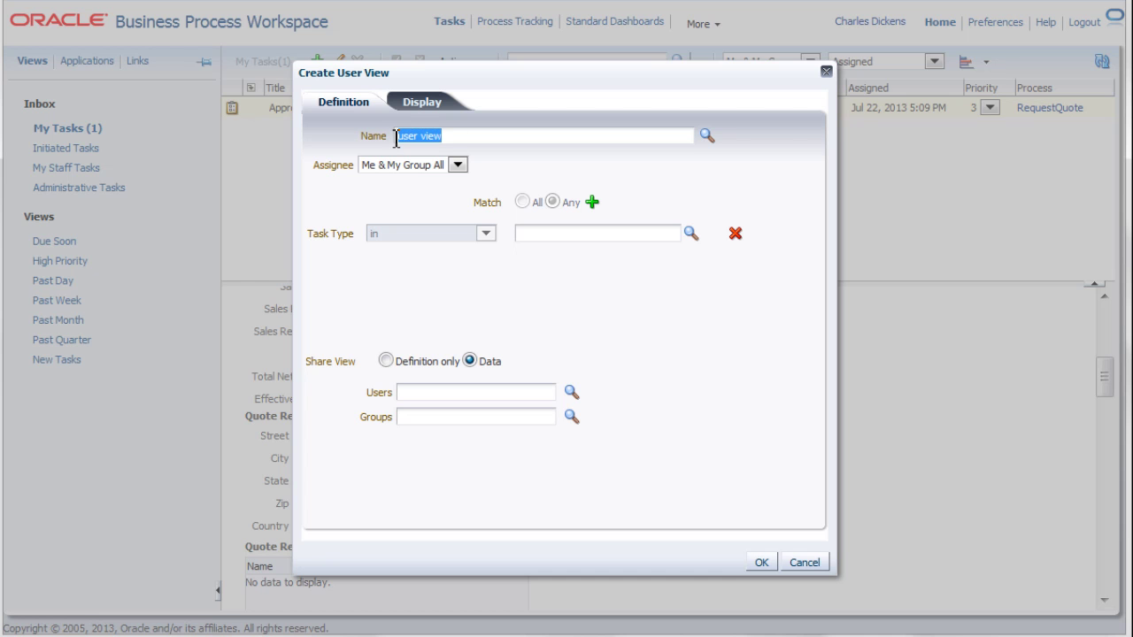
text(My Custom)
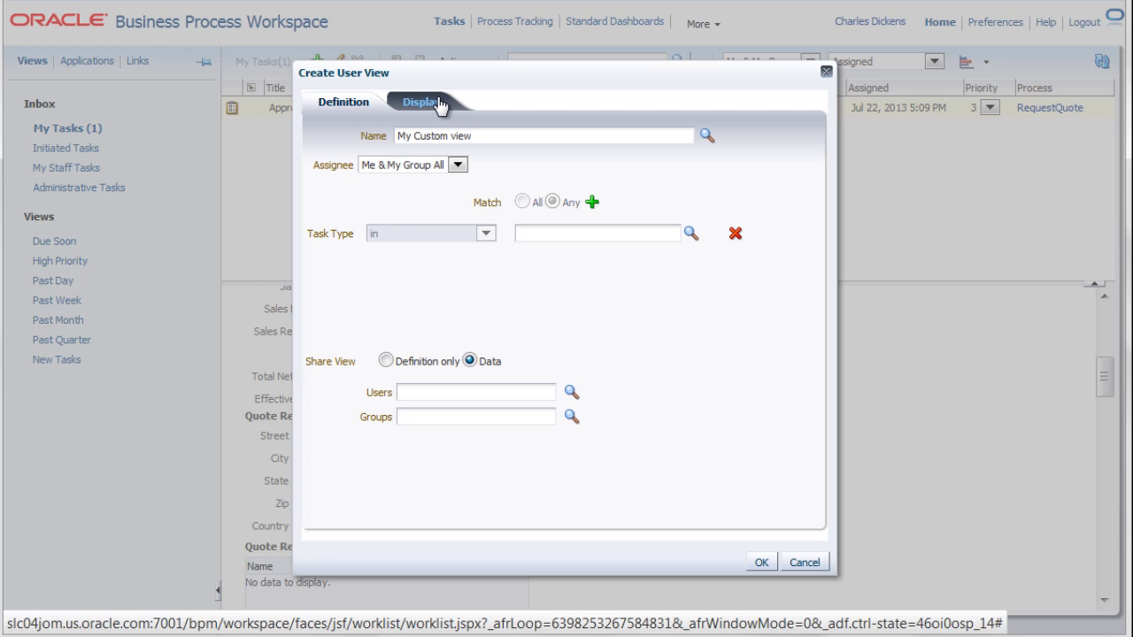
click(692, 234)
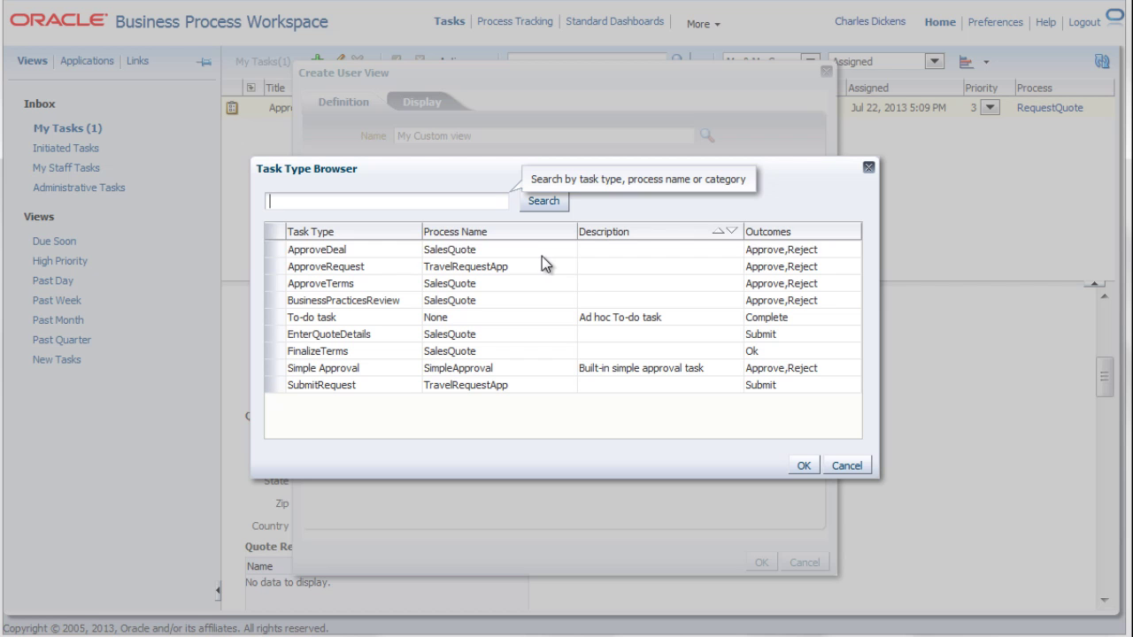
click(527, 252)
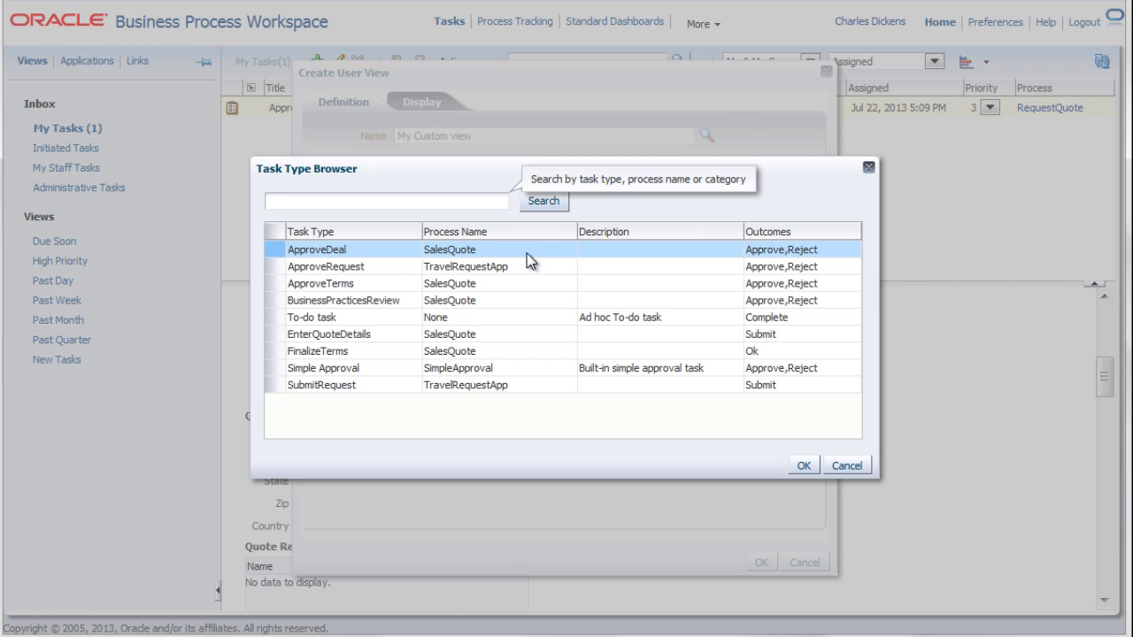
click(804, 467)
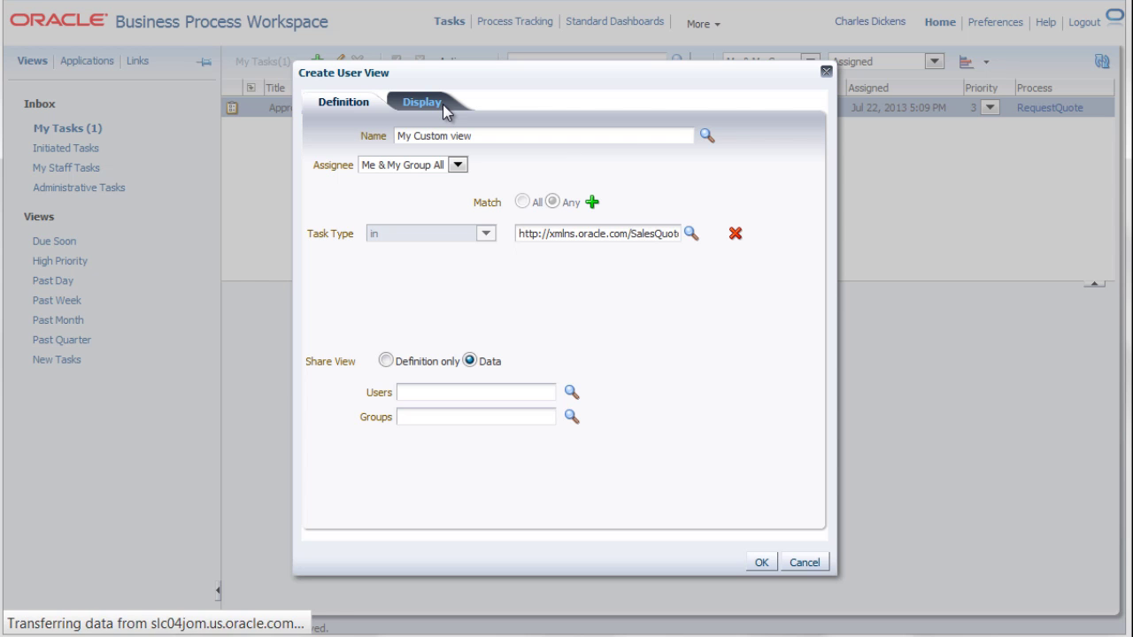
- Add Revenue to the view's displayed columns and save the view
click(443, 105)
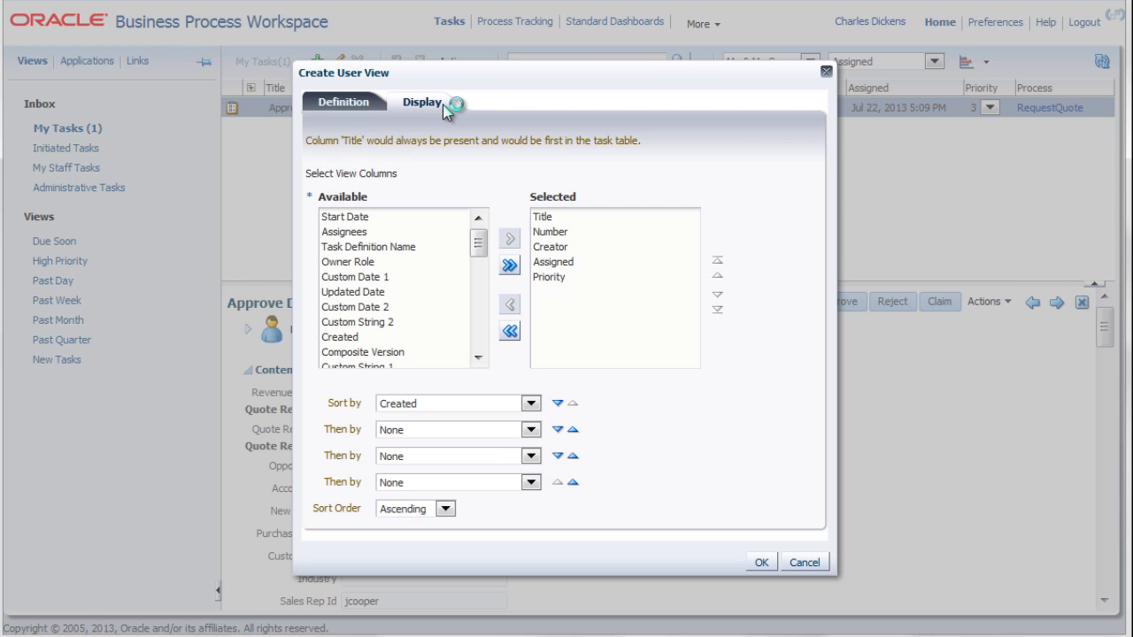
drag(478, 242, 479, 333)
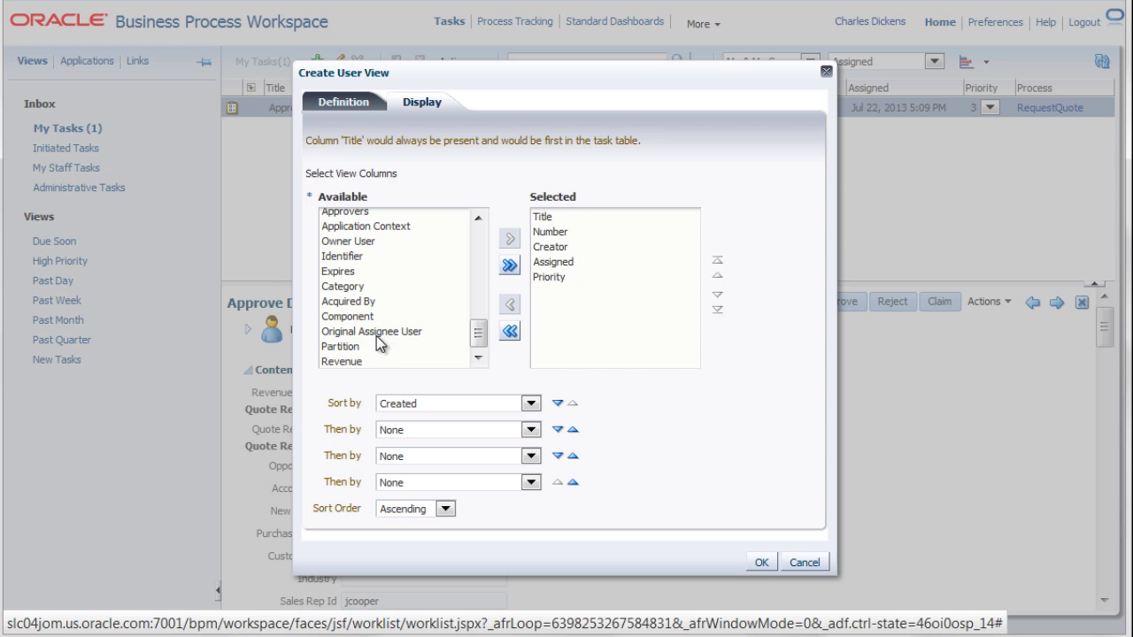
click(362, 359)
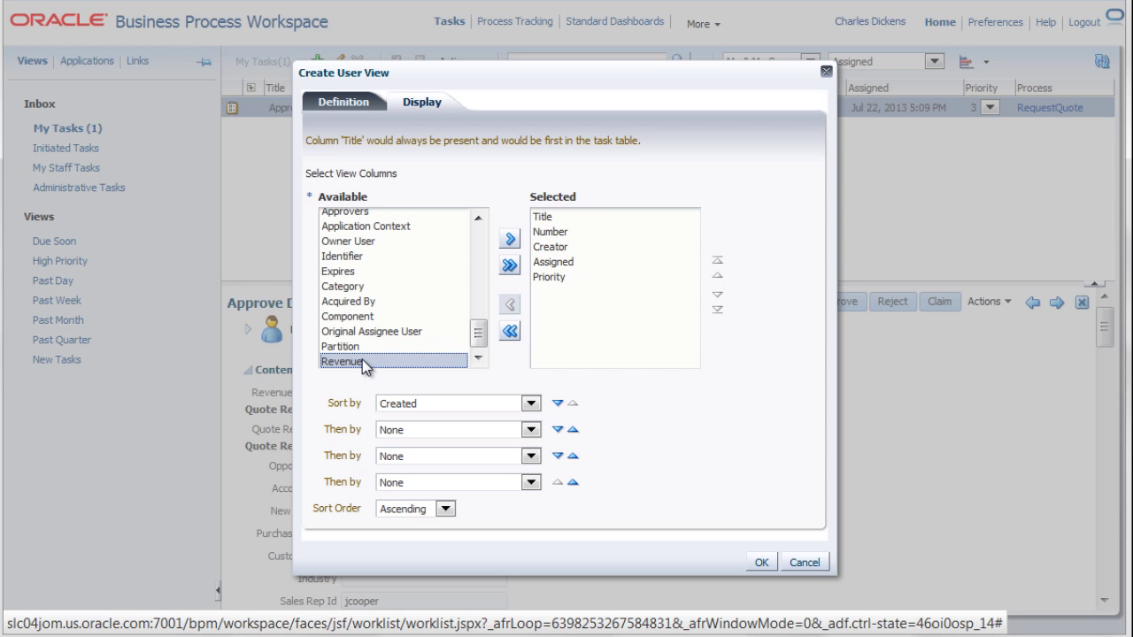
click(508, 243)
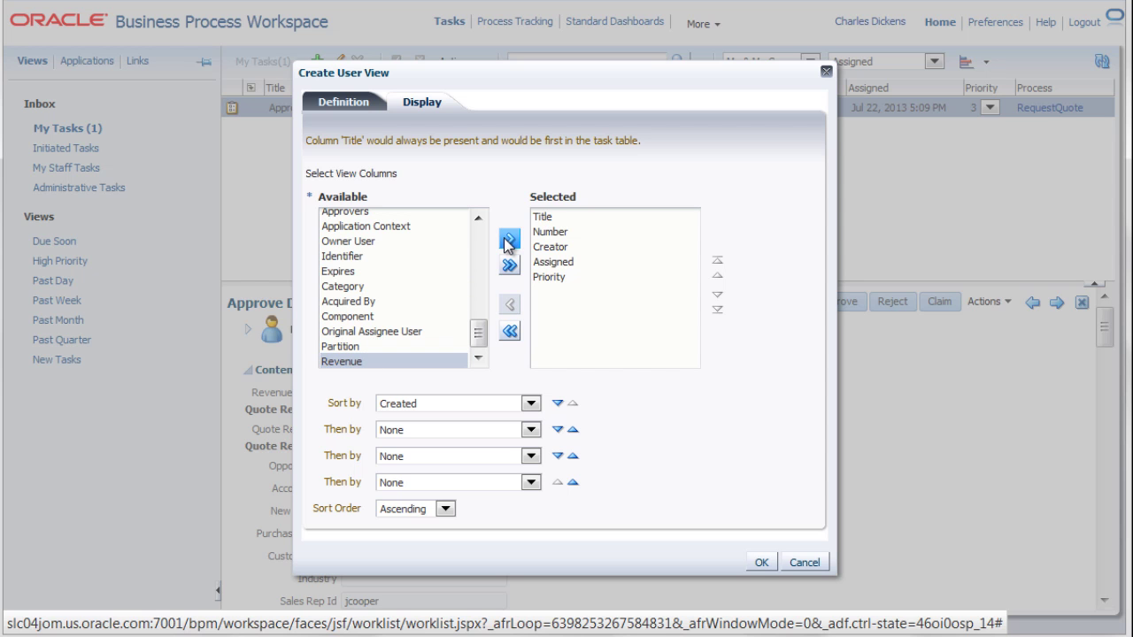
click(759, 563)
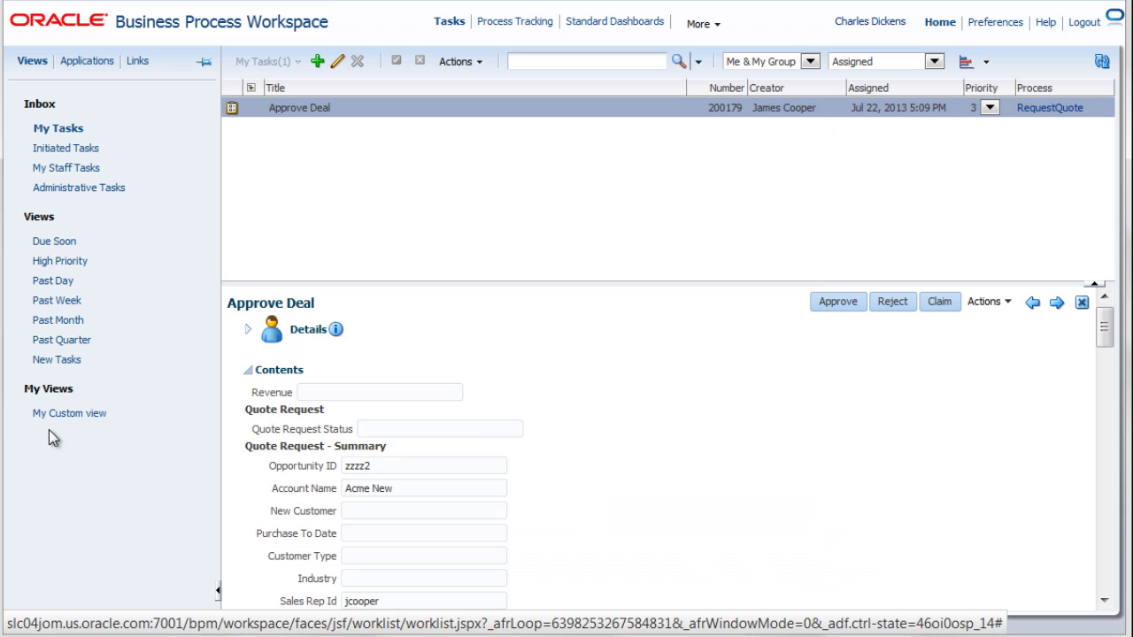
- Open My Custom view and sort its Revenue column descending, from $15,020.00 down to $1,020.00
click(55, 418)
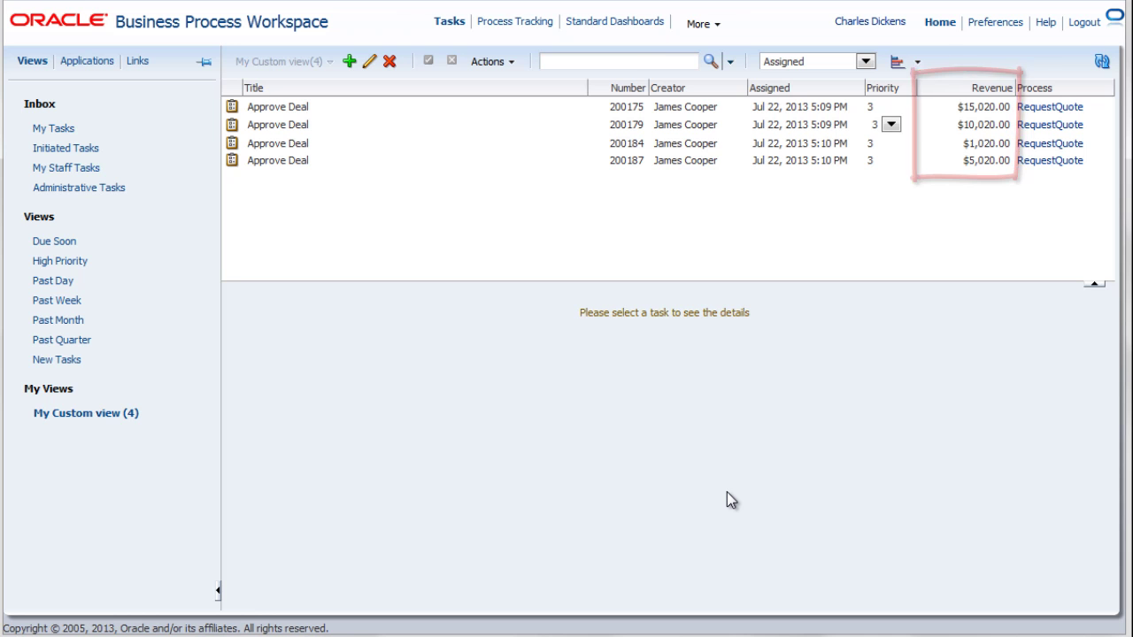
click(991, 88)
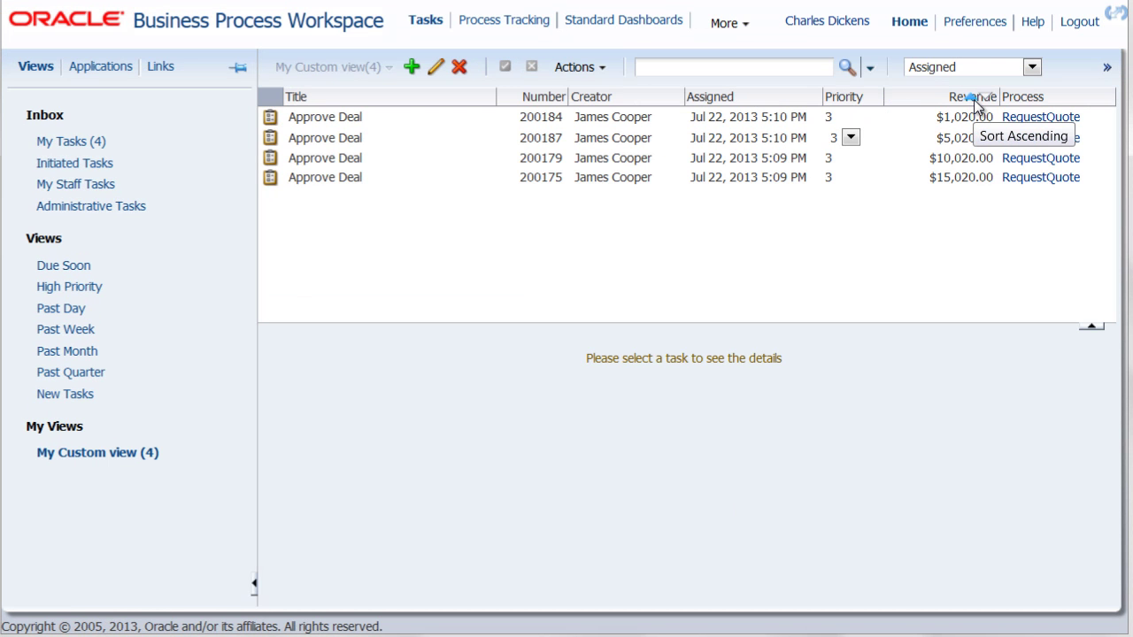
click(983, 103)
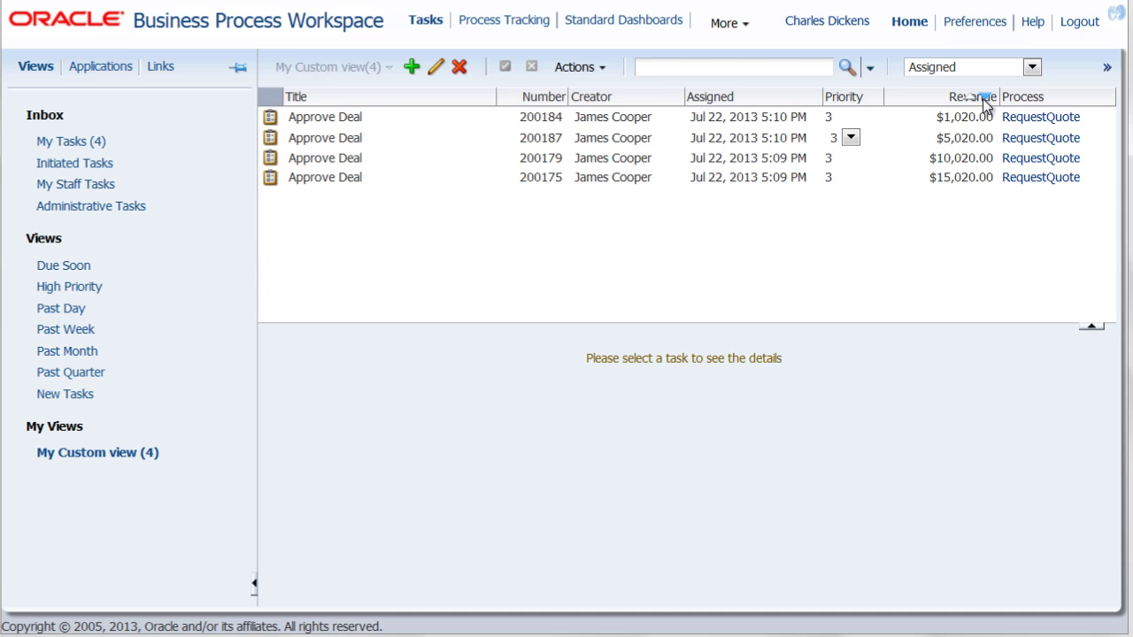
click(984, 101)
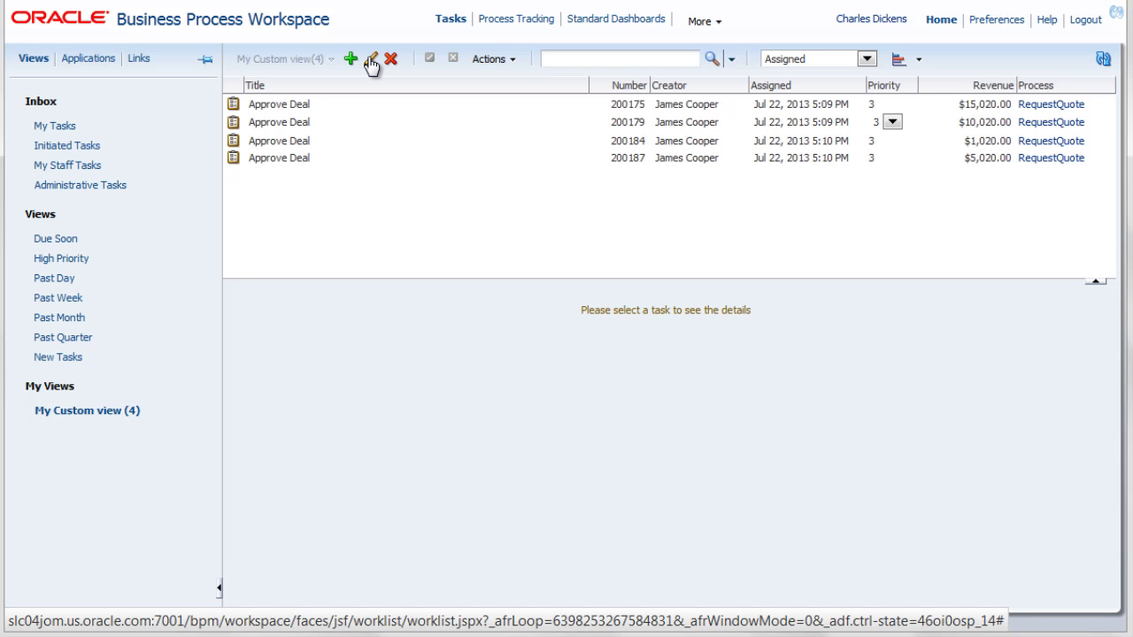
- Add a Custom Revenue greater than 10000 condition to My Custom view's definition
click(370, 59)
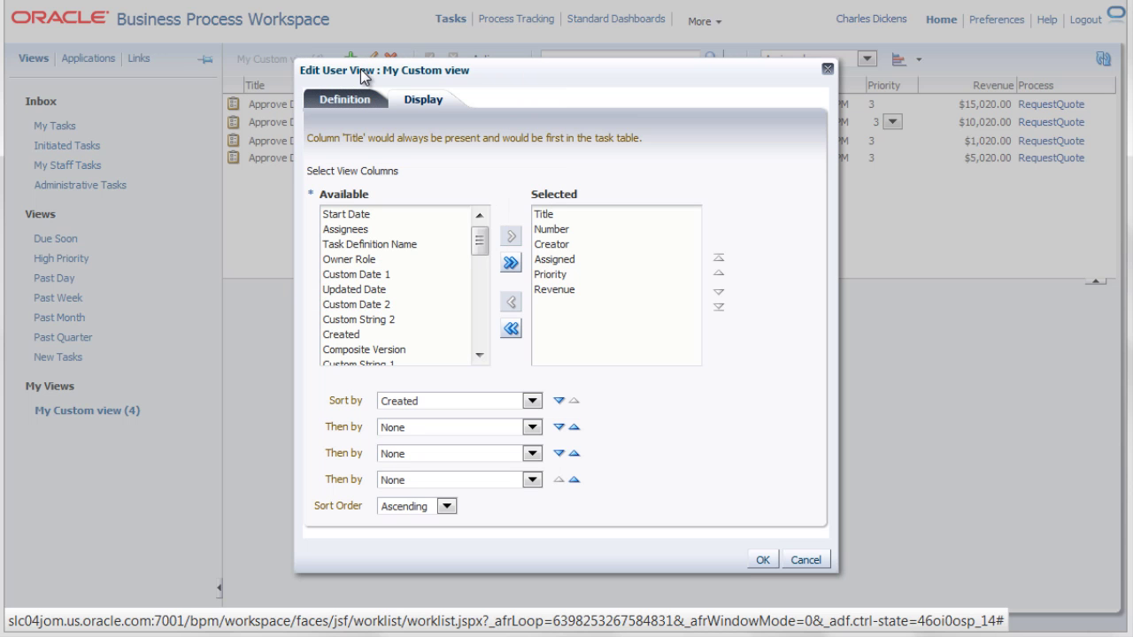
click(351, 111)
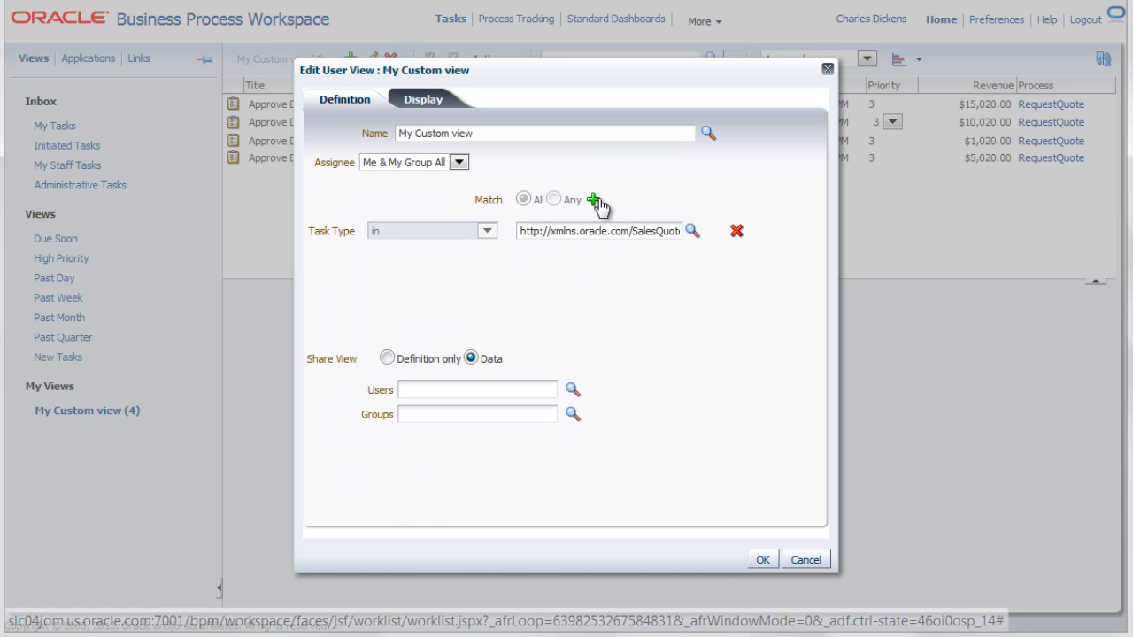
click(595, 200)
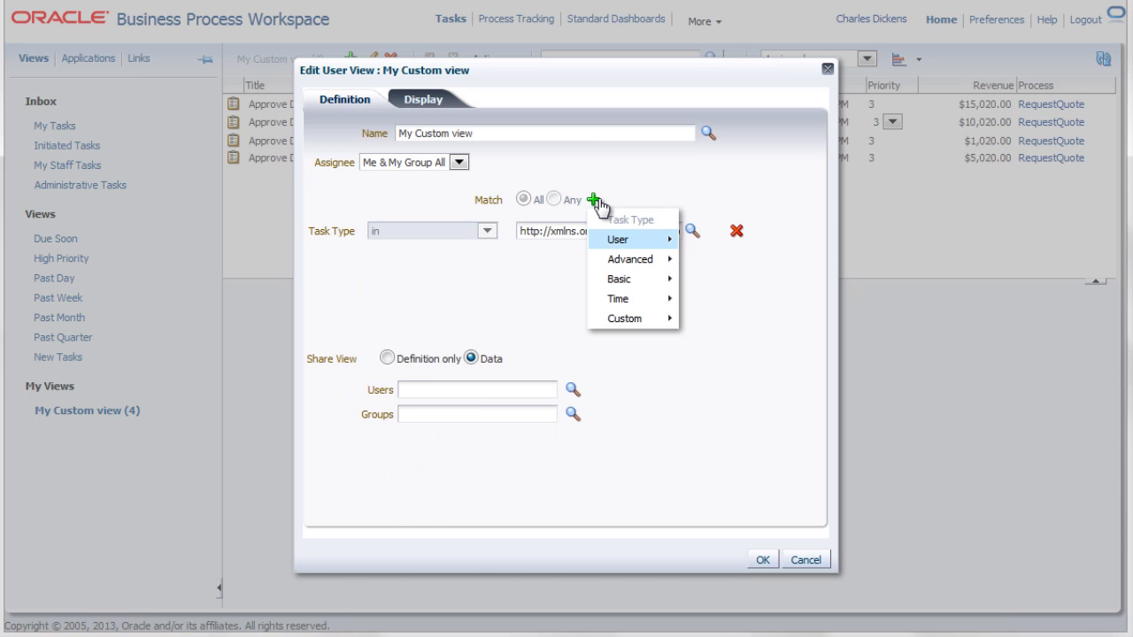
mouse_move(634, 321)
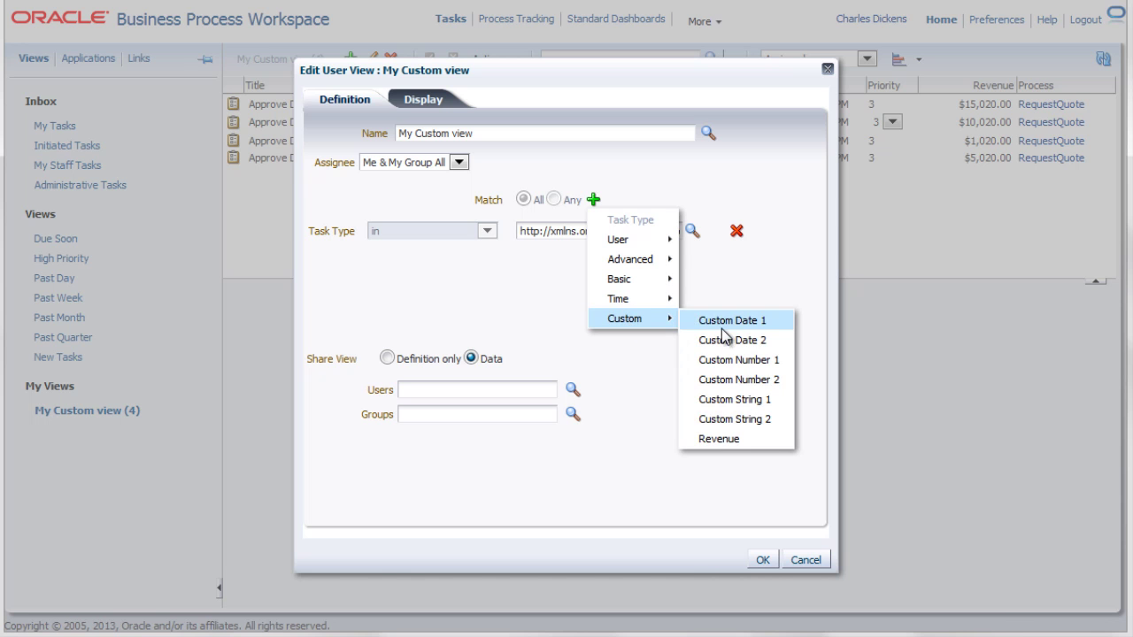
click(713, 440)
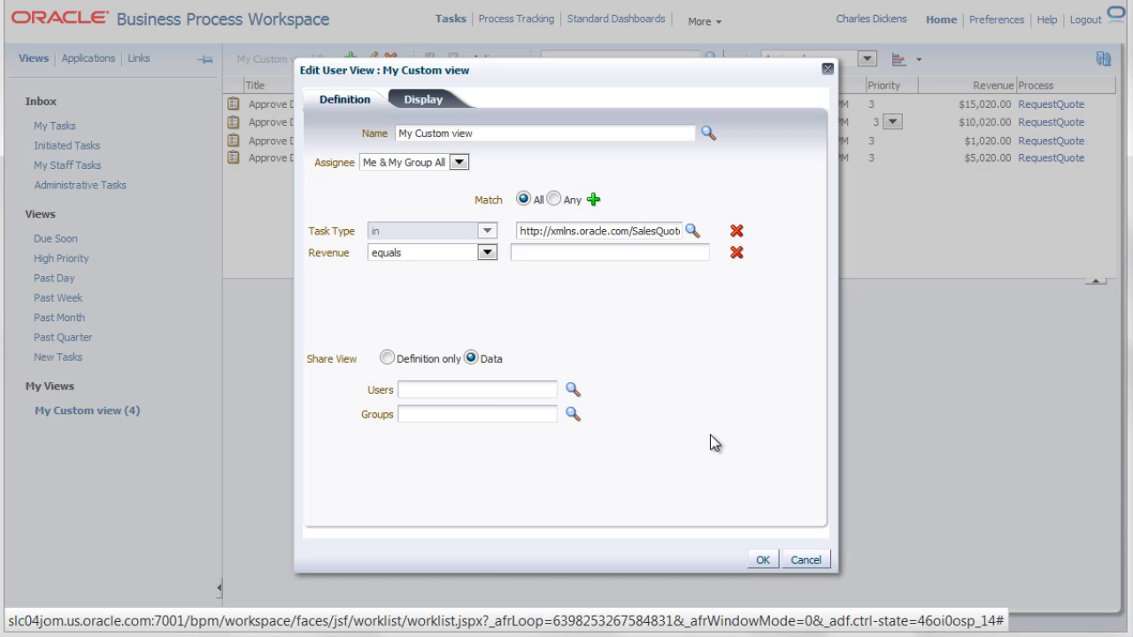
click(487, 253)
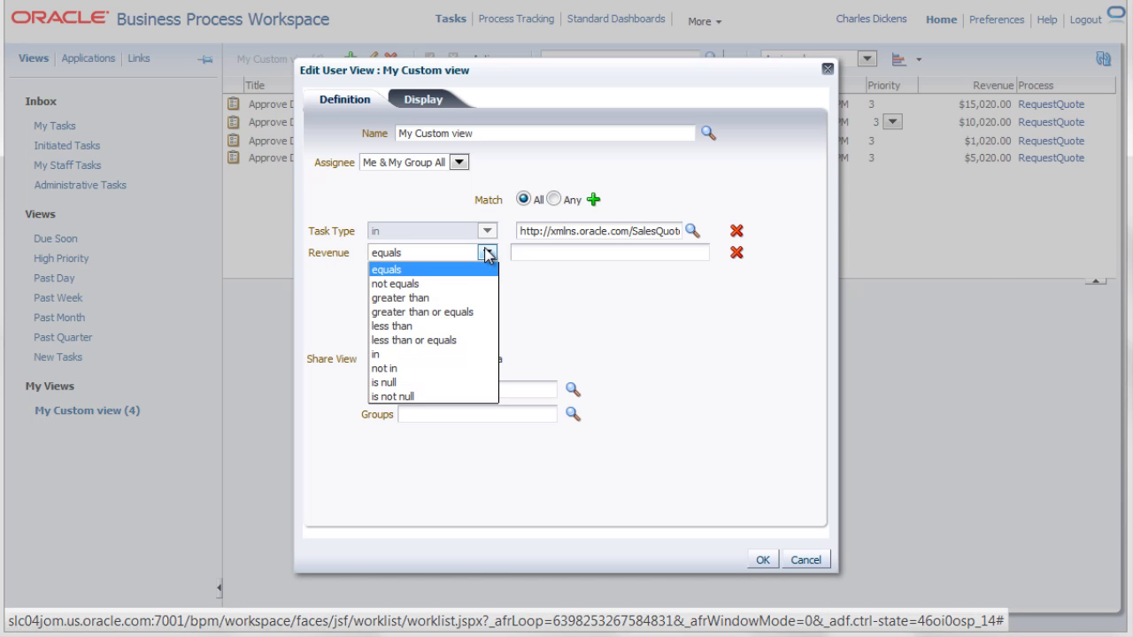
click(468, 299)
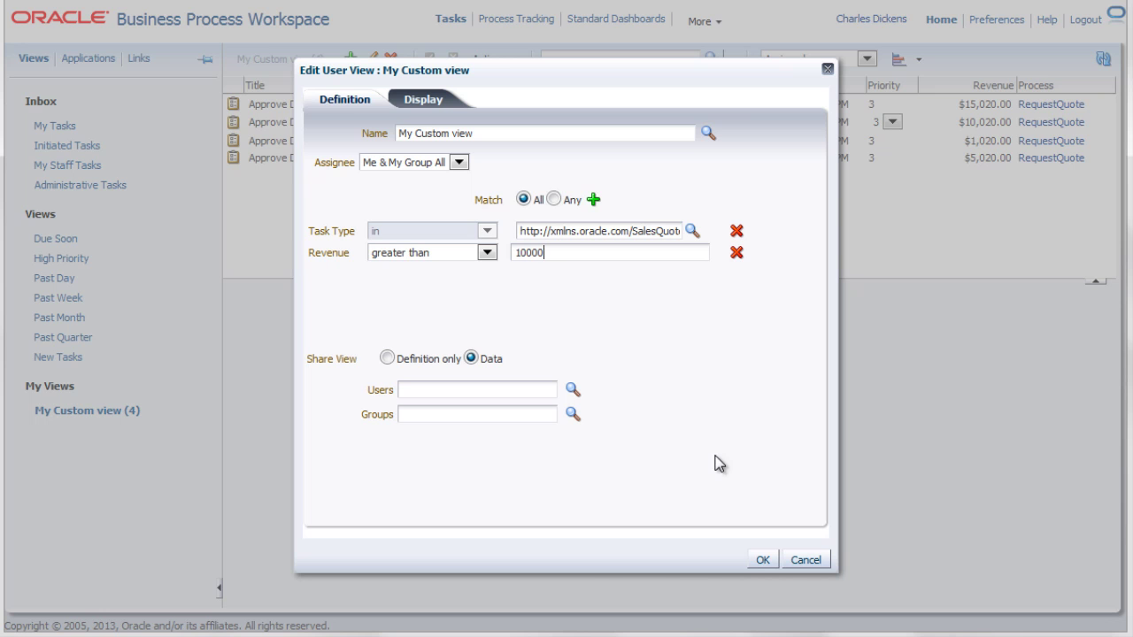
click(764, 560)
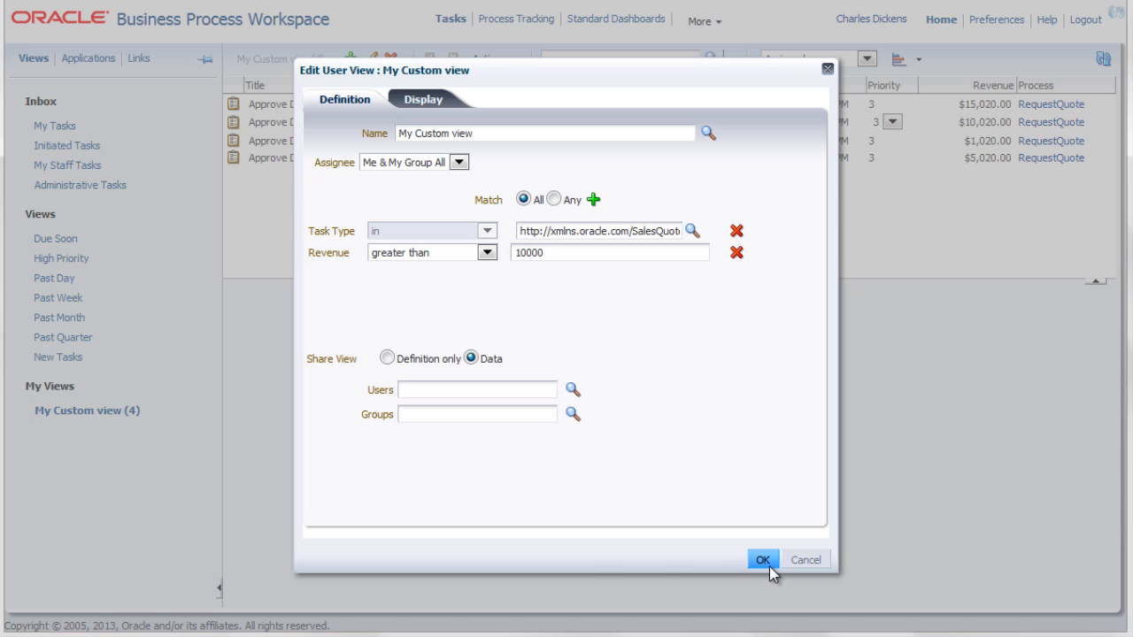